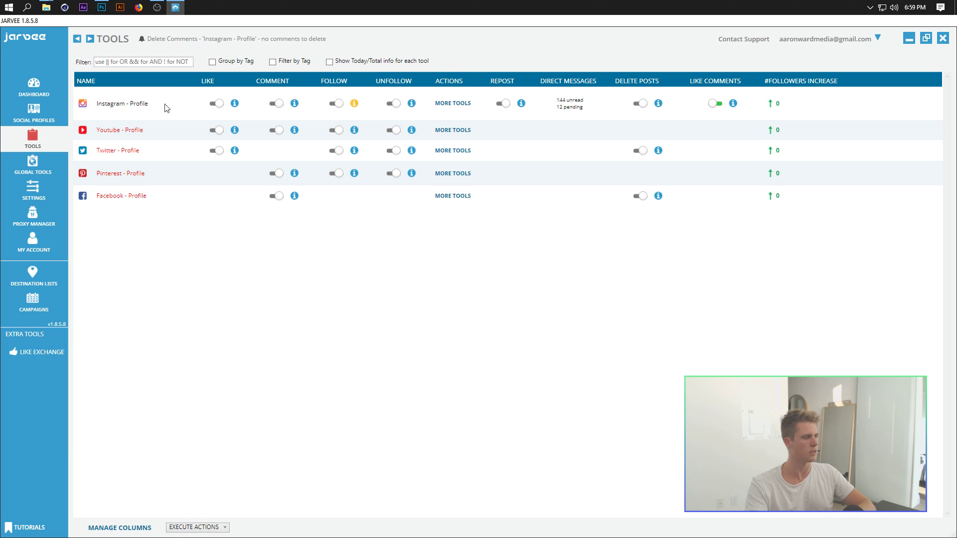
# Open the additional tools of the Instagram profile and switch its Follow tool on and off again
pyautogui.click(451, 103)
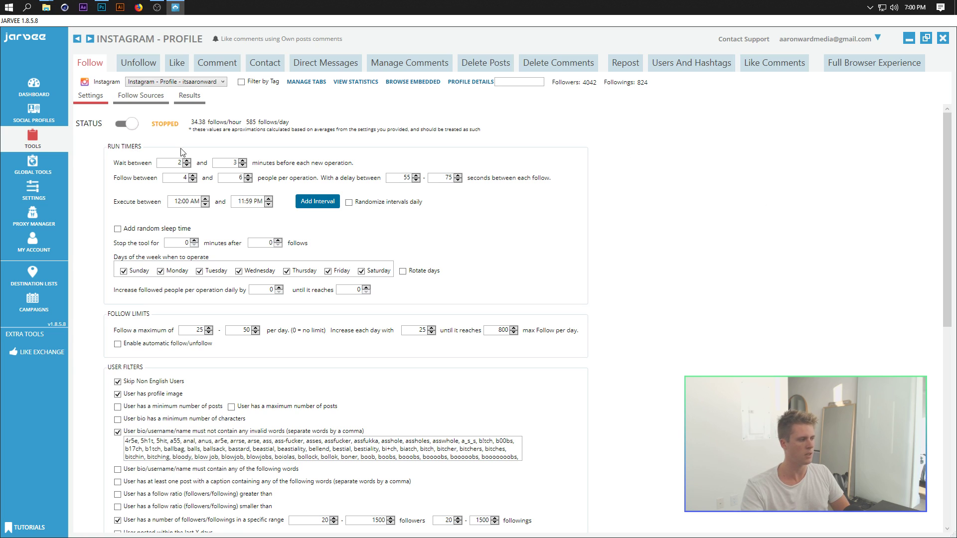
pyautogui.click(128, 126)
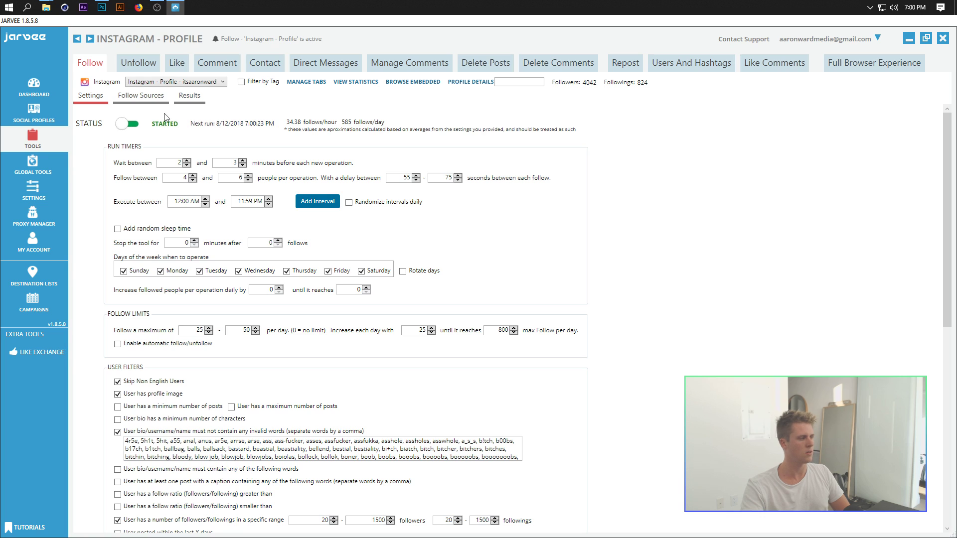
pyautogui.click(127, 126)
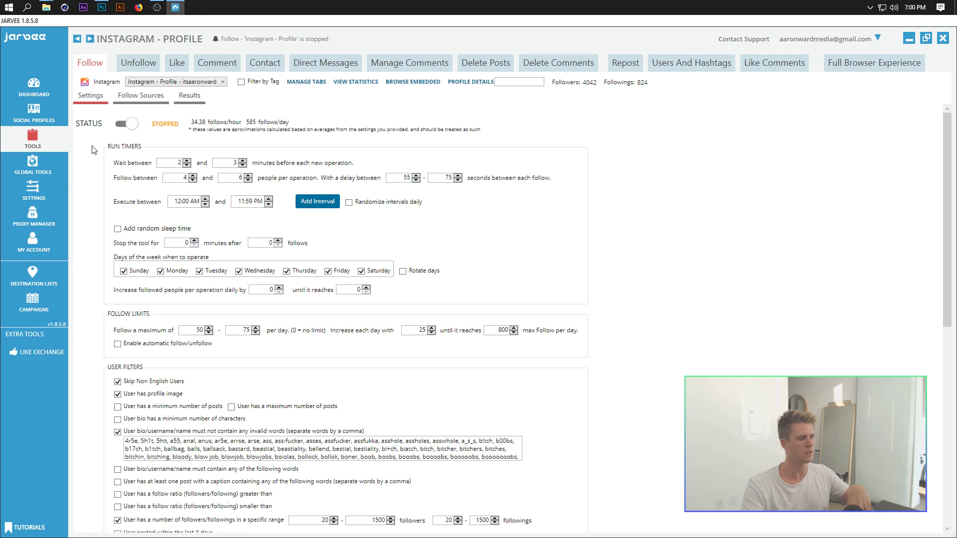
# Review the range of minutes to wait before each new operation in the Follow run timers
pyautogui.doubleClick(173, 163)
pyautogui.click(225, 147)
pyautogui.moveTo(163, 163); pyautogui.dragTo(191, 167)
pyautogui.click(232, 162)
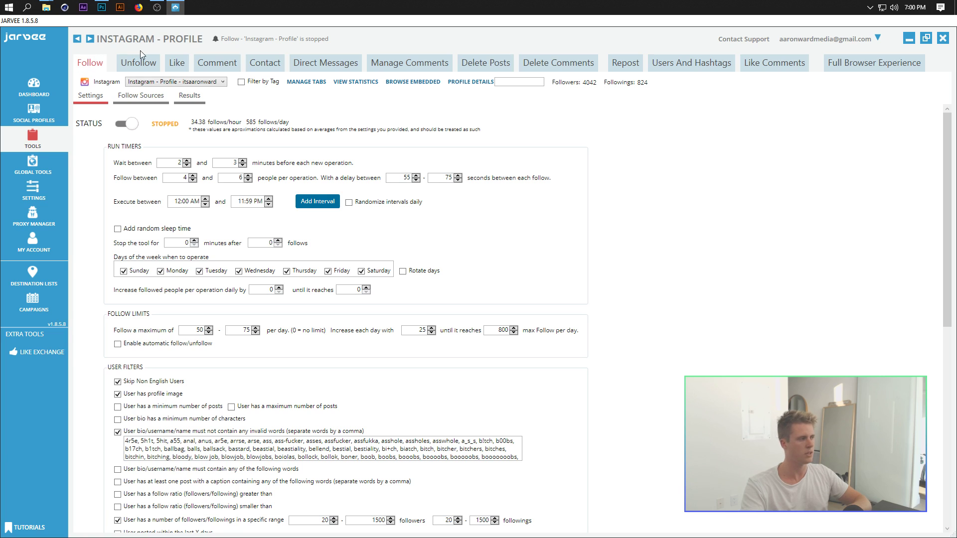
pyautogui.doubleClick(180, 163)
pyautogui.doubleClick(226, 161)
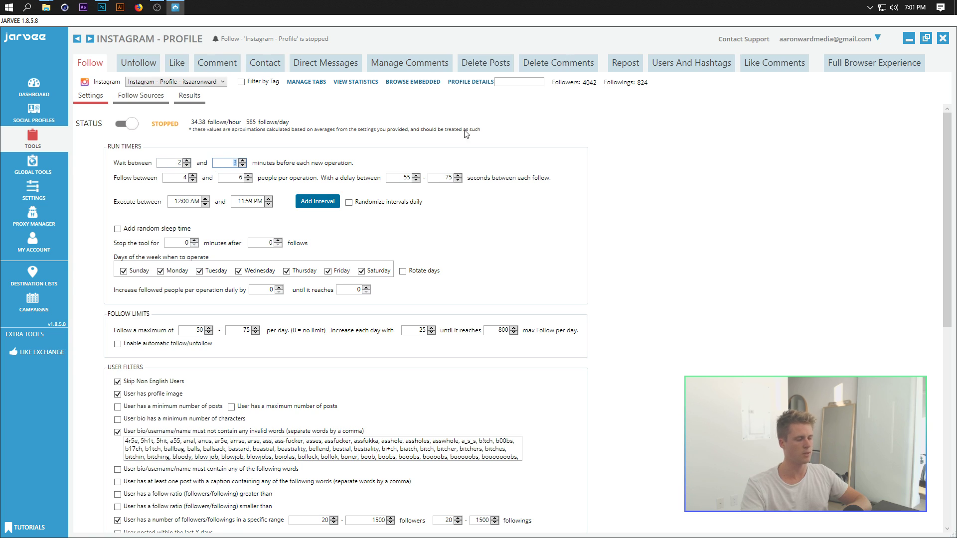
# Review the number of people followed per operation and the delay in seconds between follows
pyautogui.click(171, 177)
pyautogui.click(140, 192)
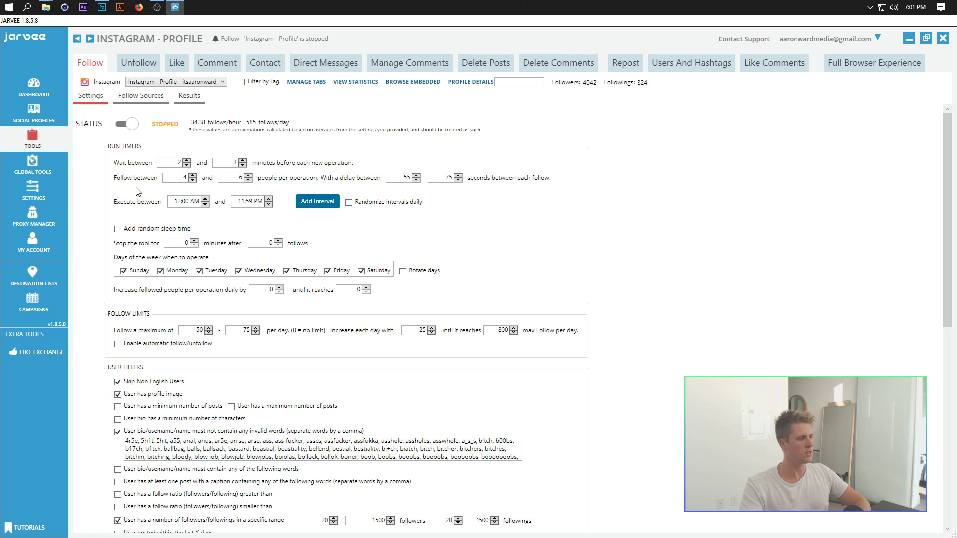
pyautogui.click(188, 177)
pyautogui.click(231, 177)
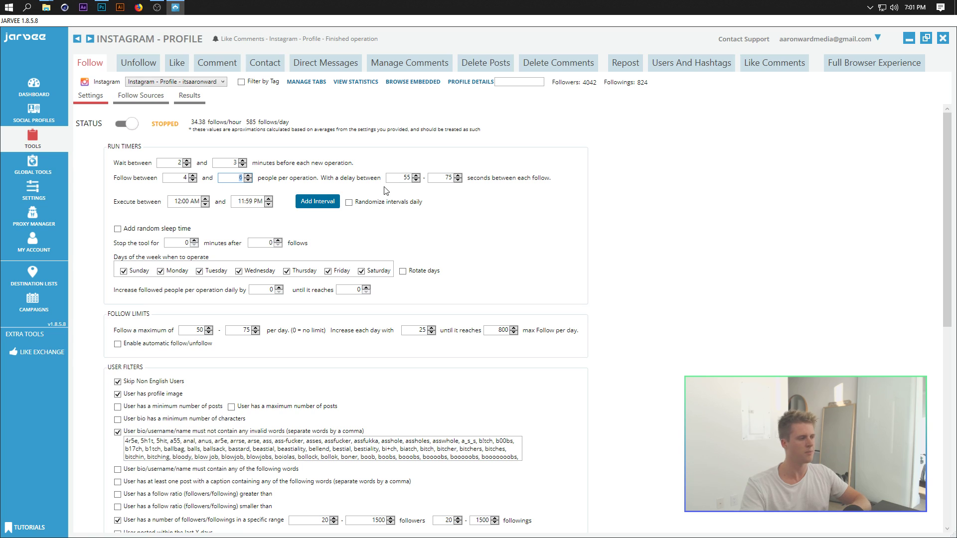
pyautogui.click(399, 177)
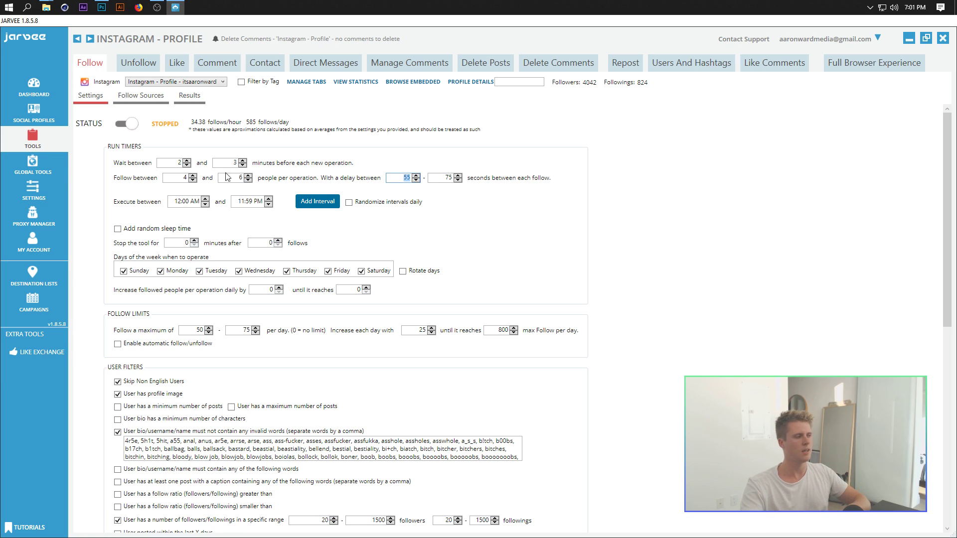
pyautogui.click(184, 178)
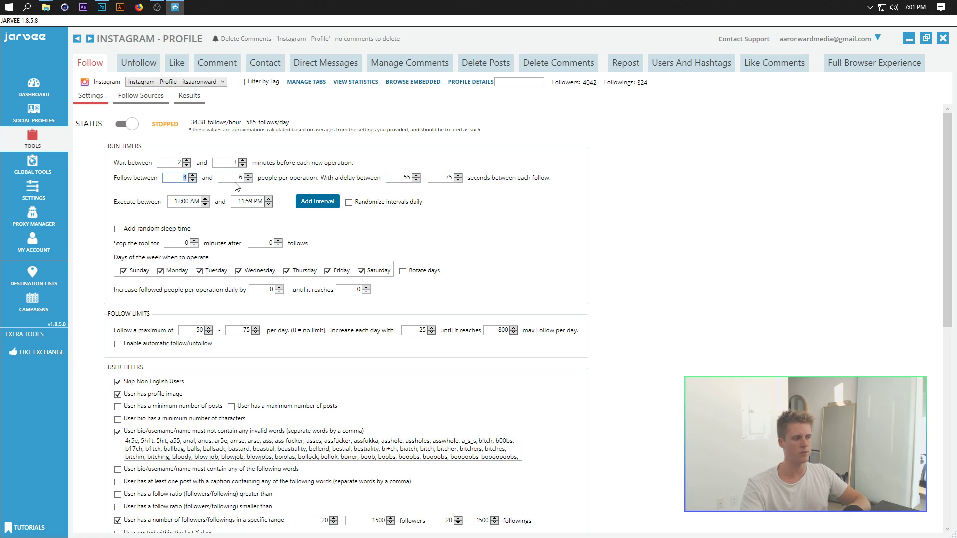
pyautogui.click(575, 225)
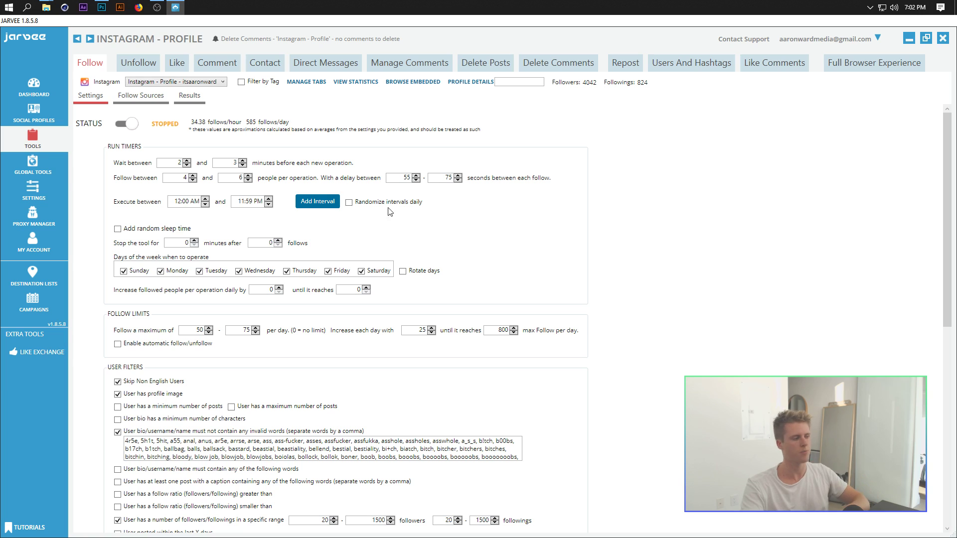
# Set the maximum follows per day to a range of 25 to 50 in the follow limits
pyautogui.scroll(-2, 399, 269)
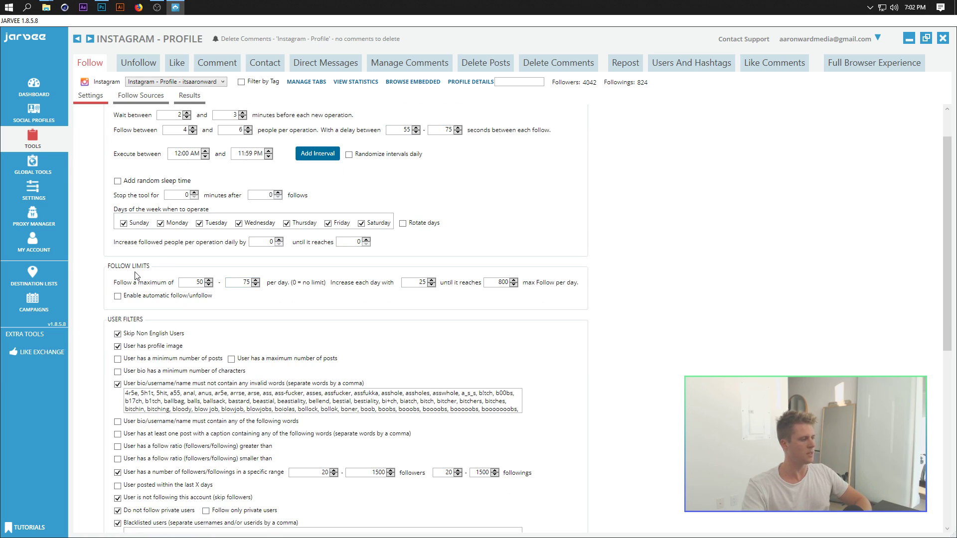
pyautogui.moveTo(194, 283); pyautogui.dragTo(267, 289)
pyautogui.write('25')
pyautogui.write('50')
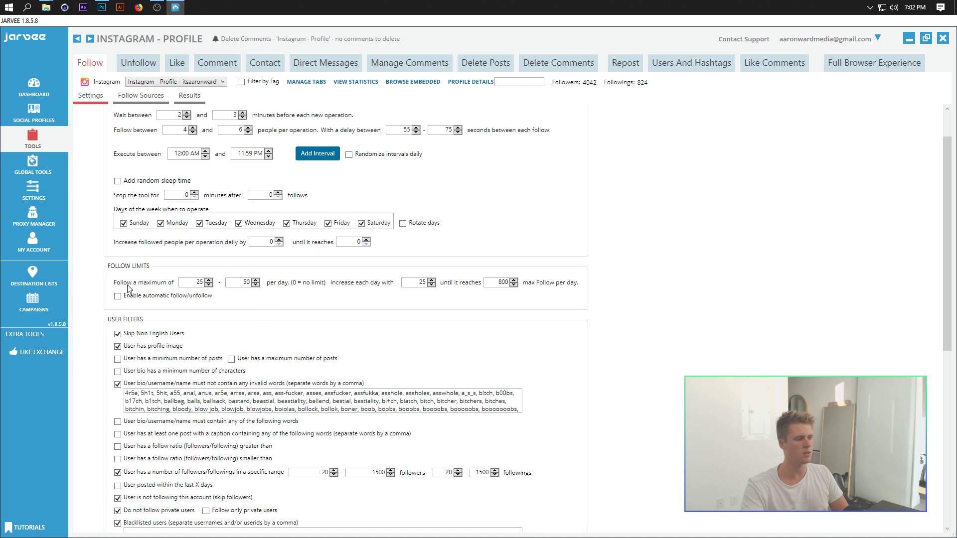
# Review the follow limits: the daily maximum range, the daily increase and the ceiling it grows to
pyautogui.doubleClick(202, 282)
pyautogui.doubleClick(234, 282)
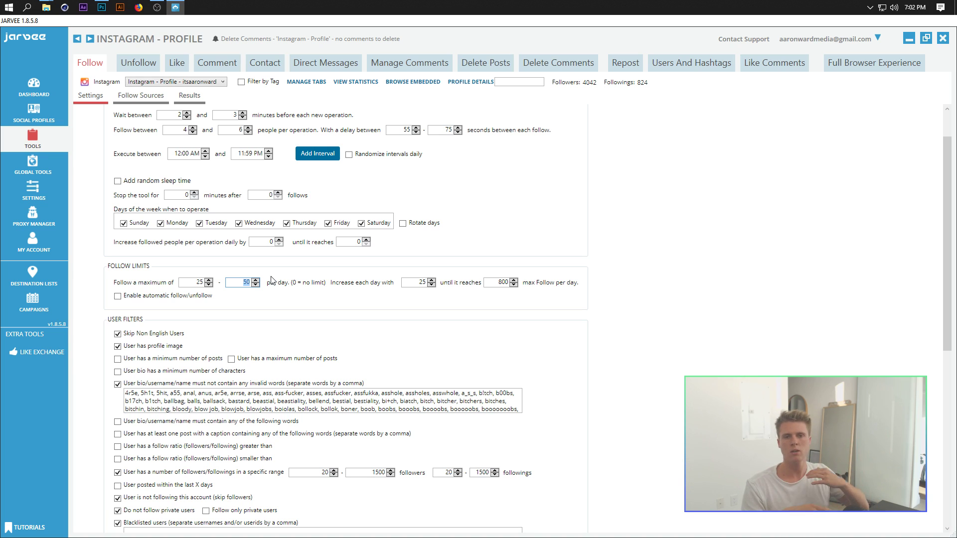
pyautogui.click(408, 262)
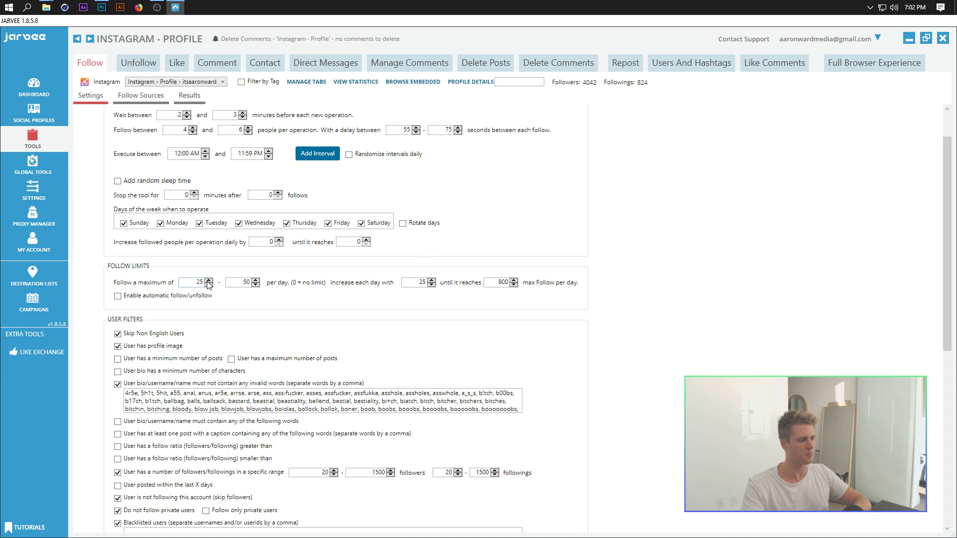
pyautogui.doubleClick(421, 282)
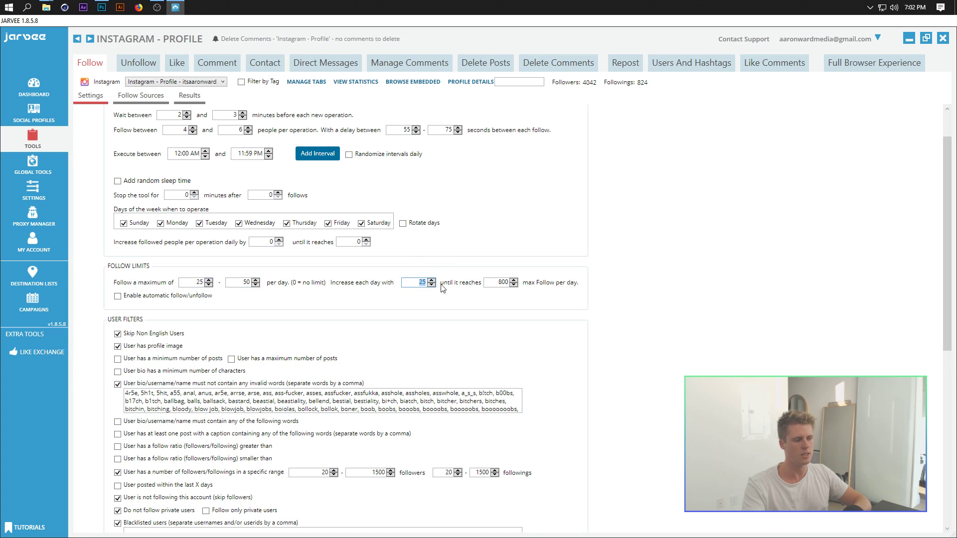
pyautogui.press('Tab')
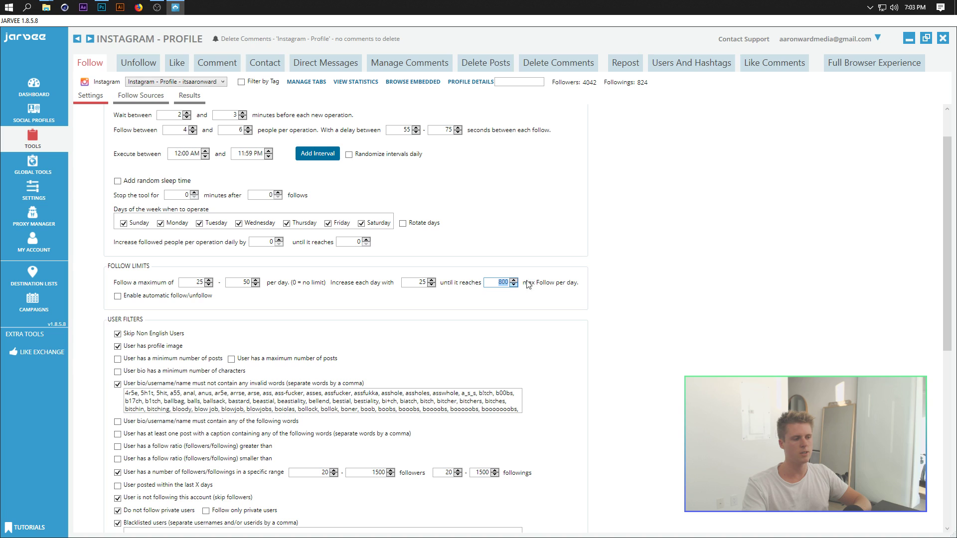
pyautogui.click(499, 295)
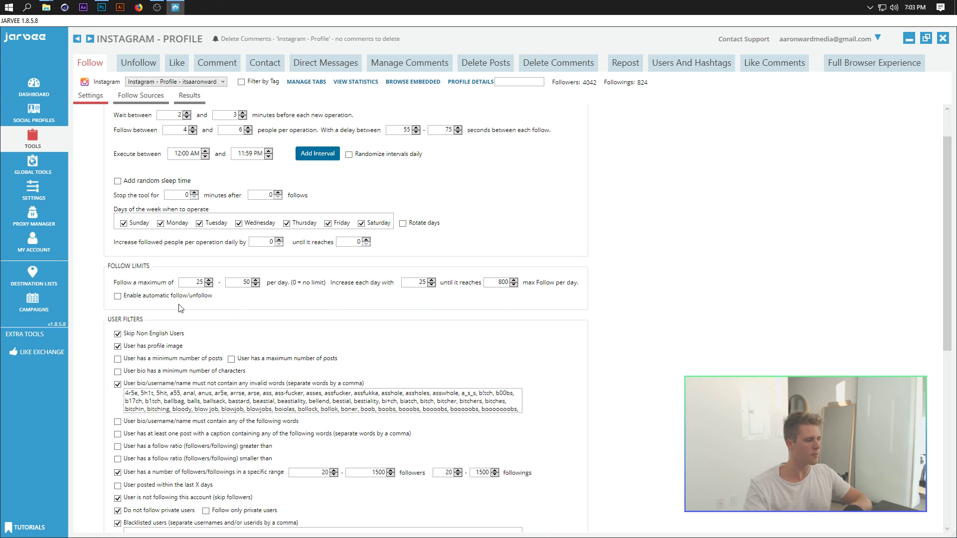
# Examine the user filters, including the required bio words option and the follower and following ranges
pyautogui.scroll(-2, 573, 272)
pyautogui.scroll(-2, 549, 256)
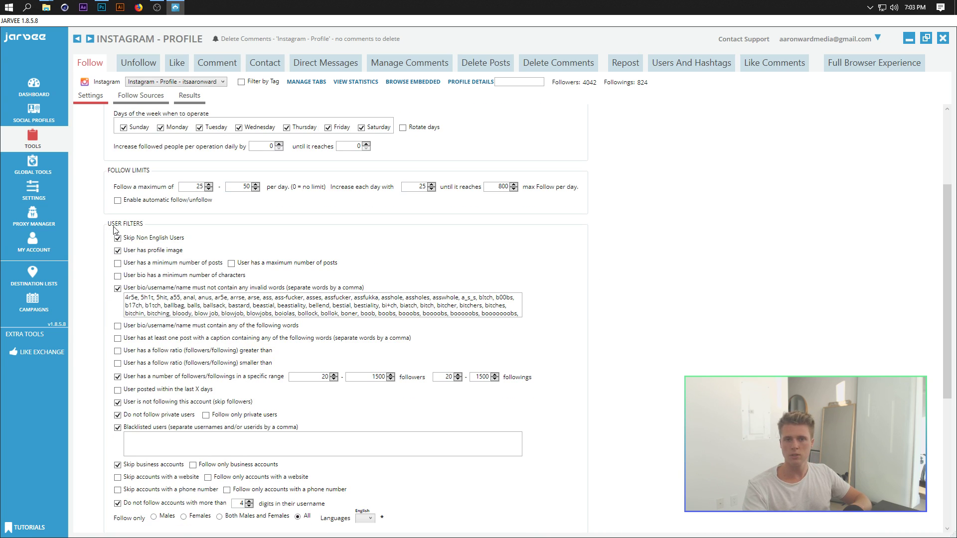
pyautogui.scroll(-1, 115, 230)
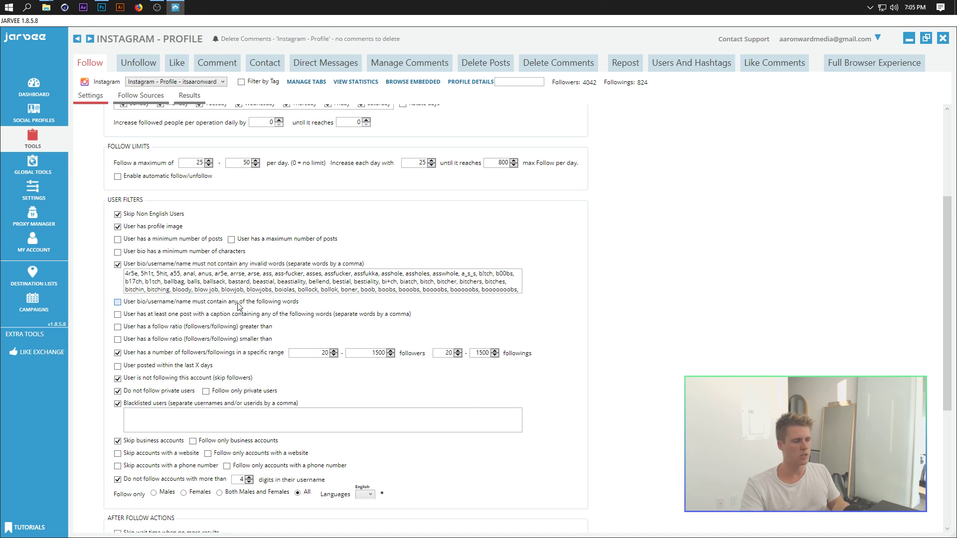
pyautogui.click(238, 302)
pyautogui.click(238, 302)
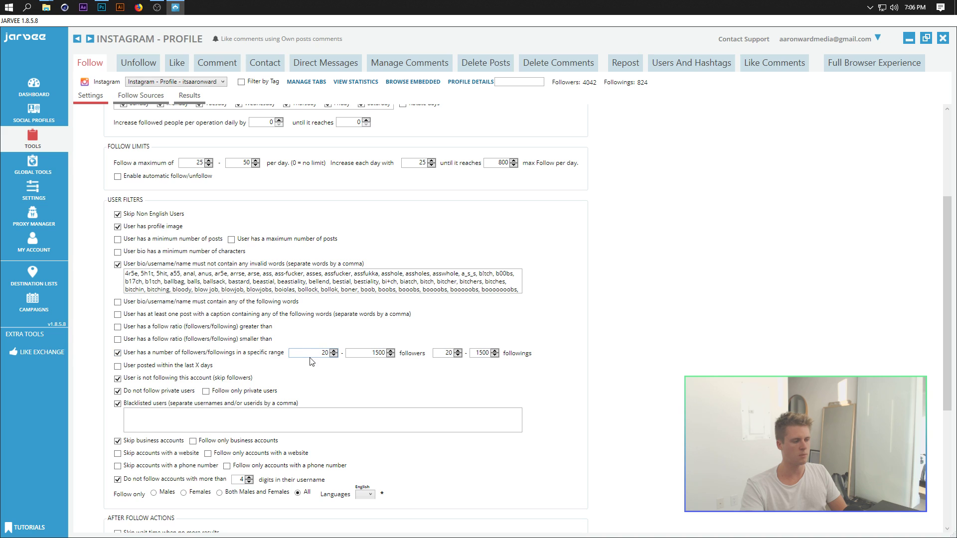
pyautogui.doubleClick(324, 354)
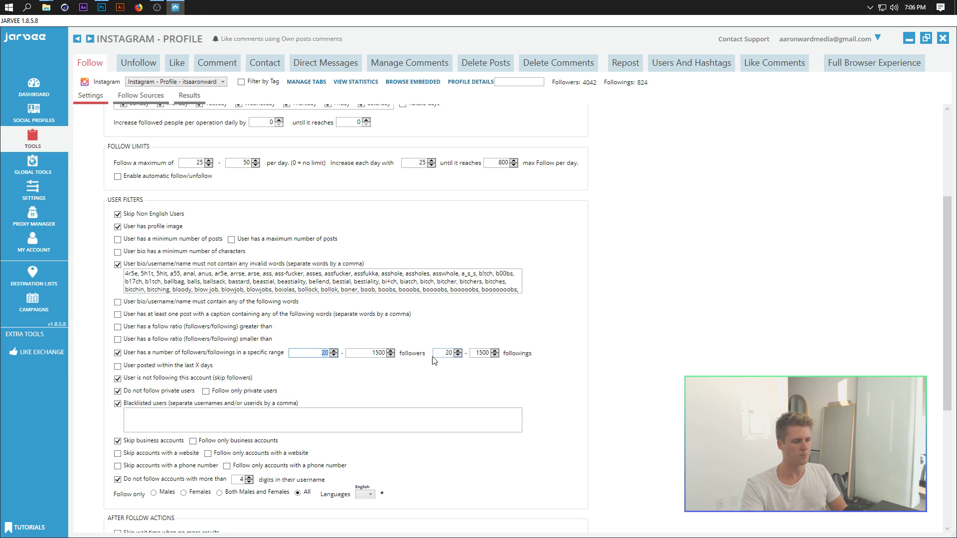
pyautogui.click(377, 353)
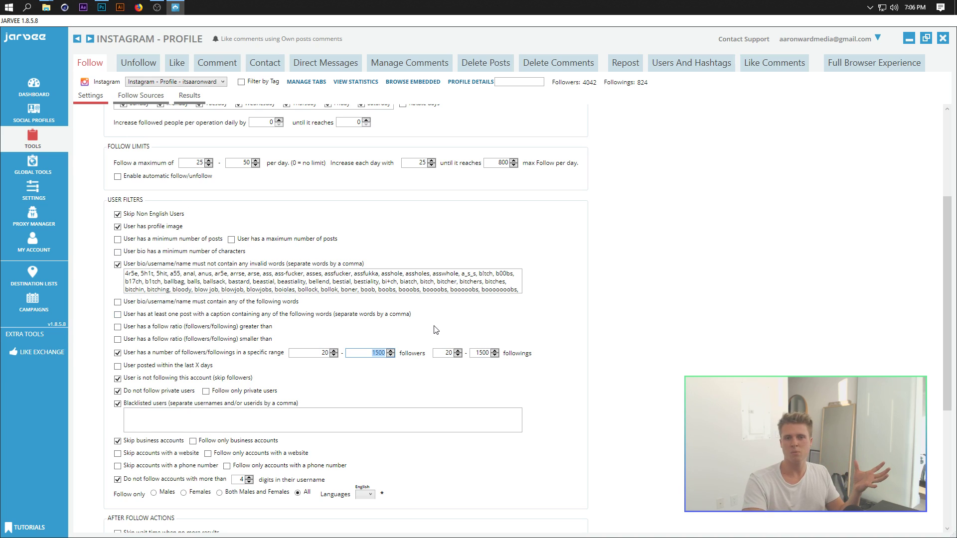
pyautogui.doubleClick(442, 353)
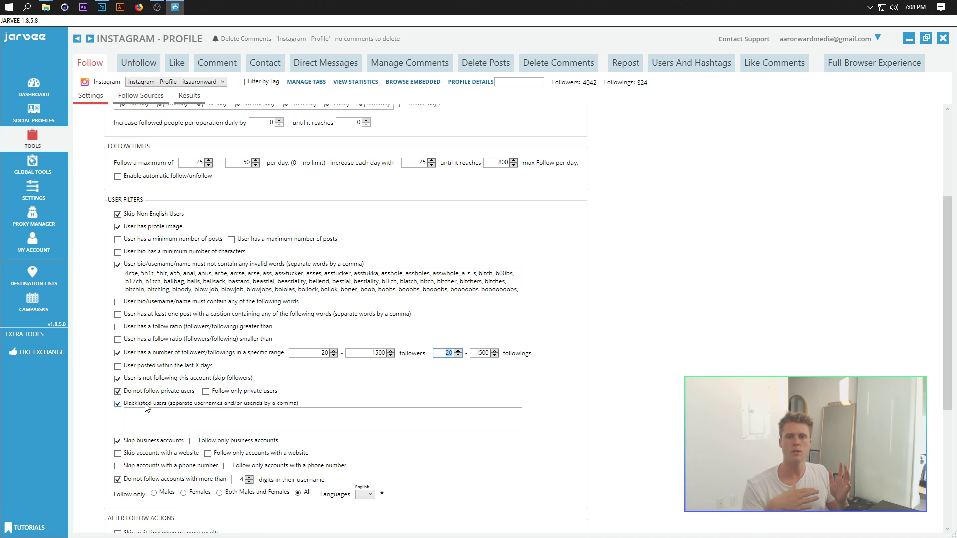
# Try blacklisting the username "instagram" and empty the blacklisted users list again
pyautogui.click(159, 413)
pyautogui.write('instagram')
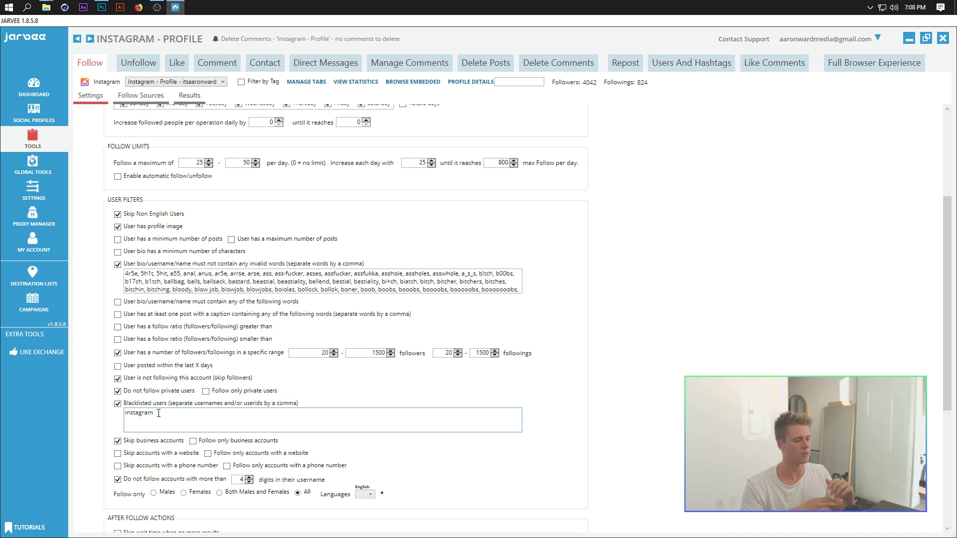
pyautogui.moveTo(157, 413); pyautogui.dragTo(123, 416)
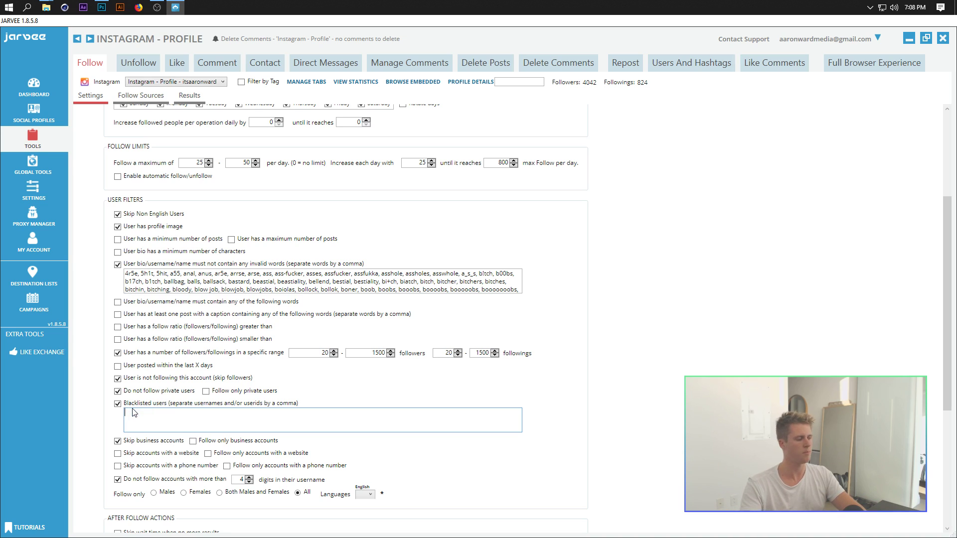
# Turn off the blacklisted users filter, and restore Skip business accounts after trying Follow only business accounts
pyautogui.click(117, 403)
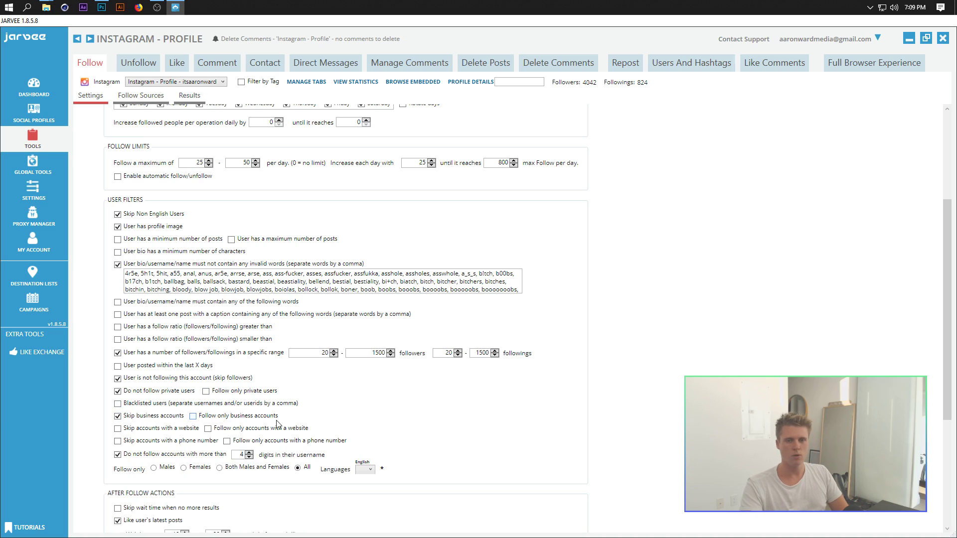
pyautogui.click(244, 420)
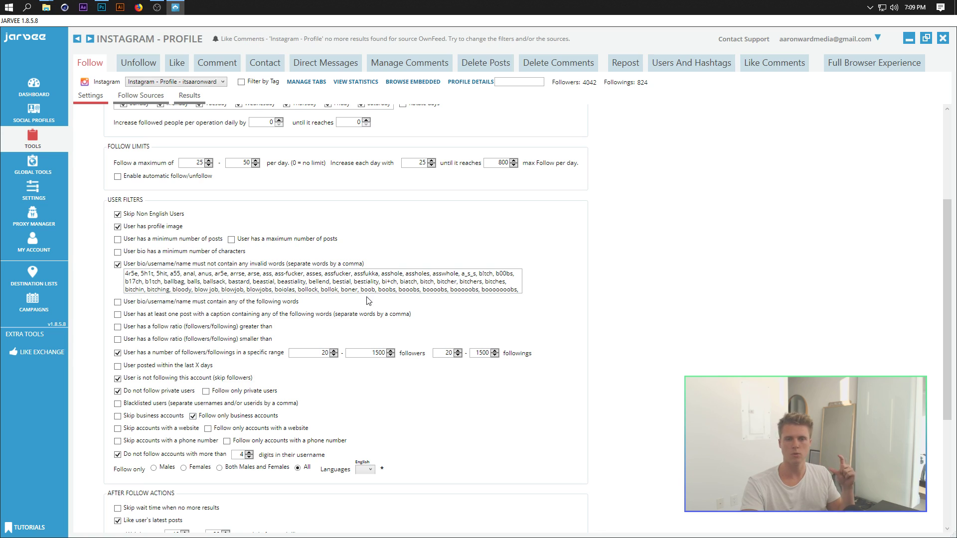
pyautogui.click(150, 417)
pyautogui.click(118, 417)
pyautogui.click(128, 418)
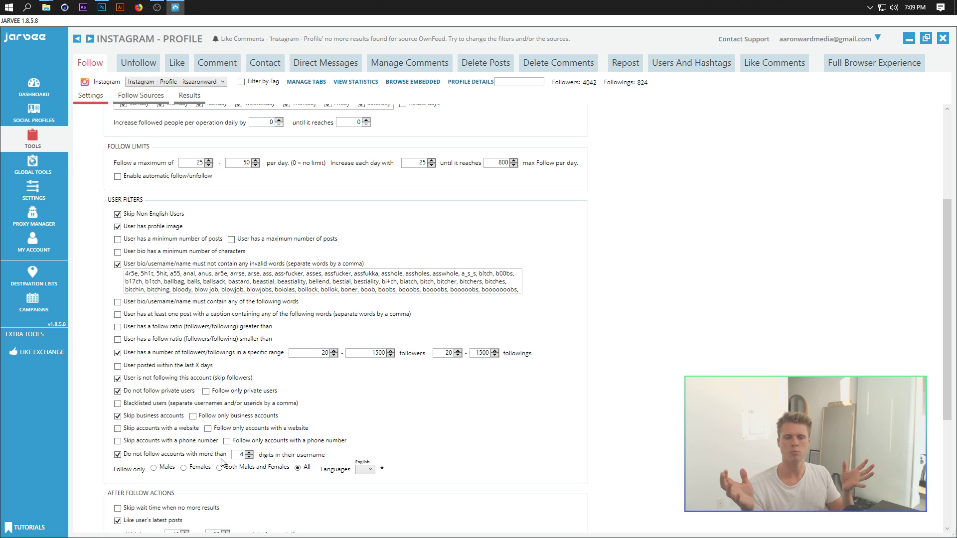
# Try restricting follows to females only and set the gender filter back to All
pyautogui.click(249, 453)
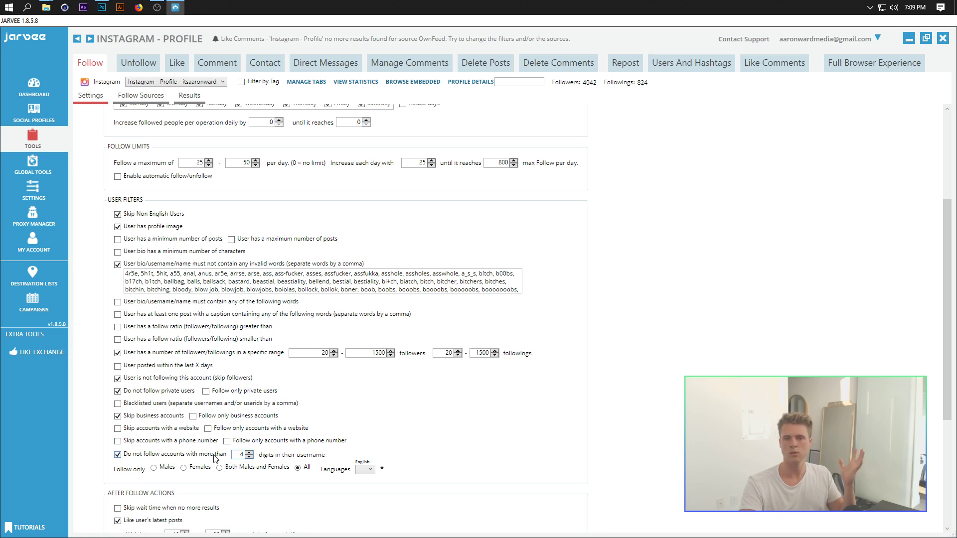
pyautogui.scroll(-1, 122, 476)
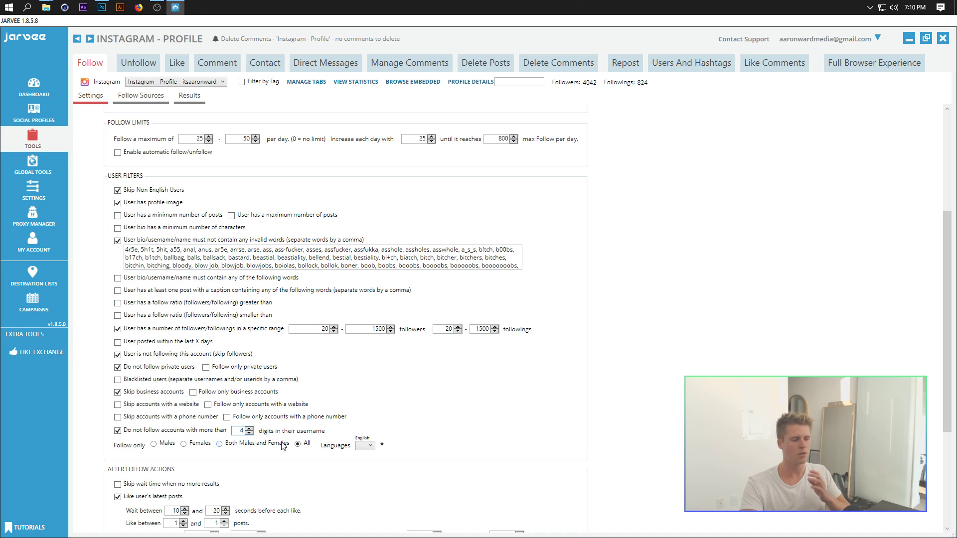
pyautogui.click(184, 443)
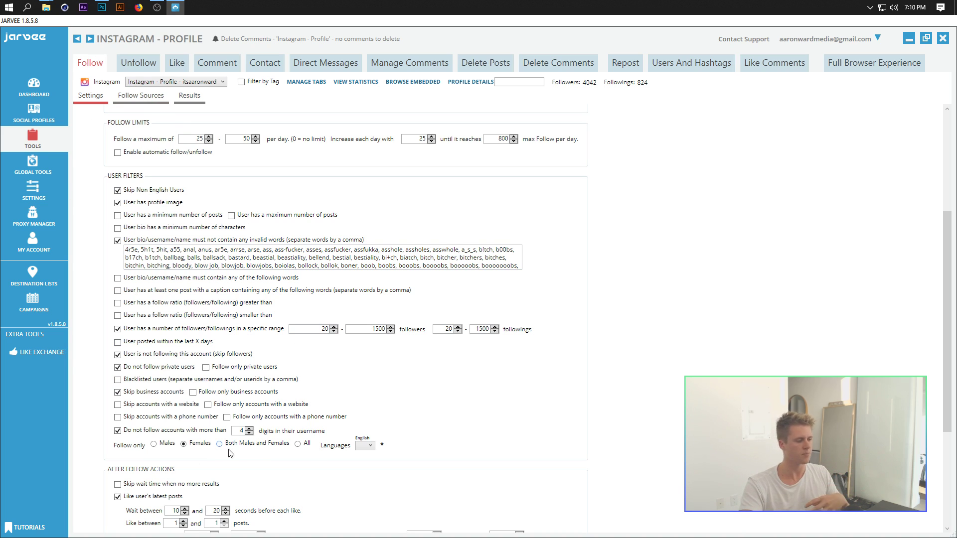
pyautogui.click(297, 444)
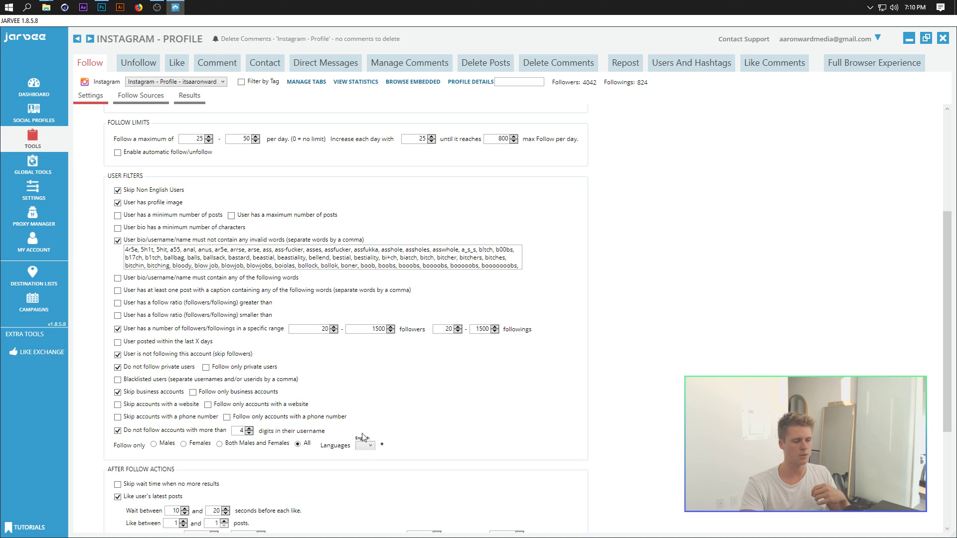
# Look through the language options of the user filters and the After Follow Actions settings
pyautogui.click(368, 447)
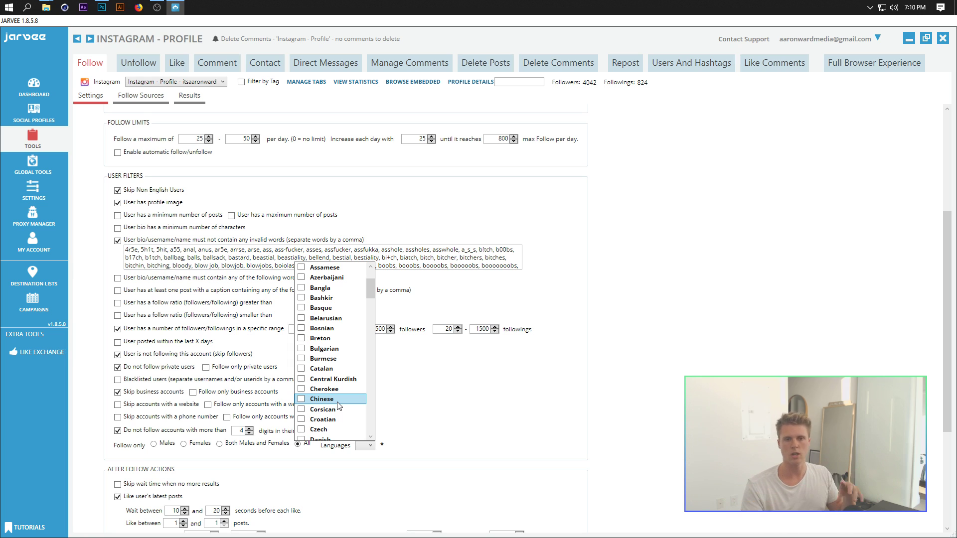
pyautogui.click(468, 422)
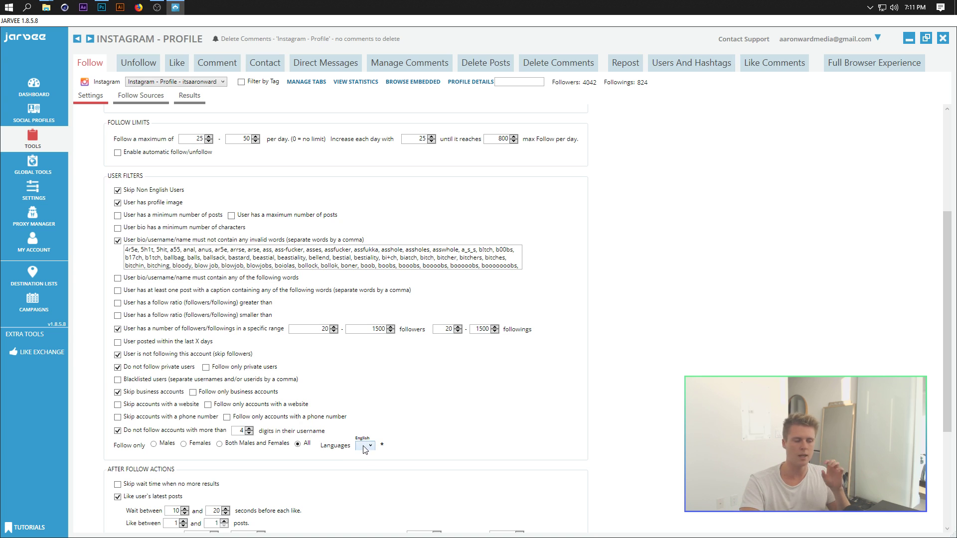
pyautogui.scroll(-5, 456, 409)
pyautogui.scroll(-3, 444, 393)
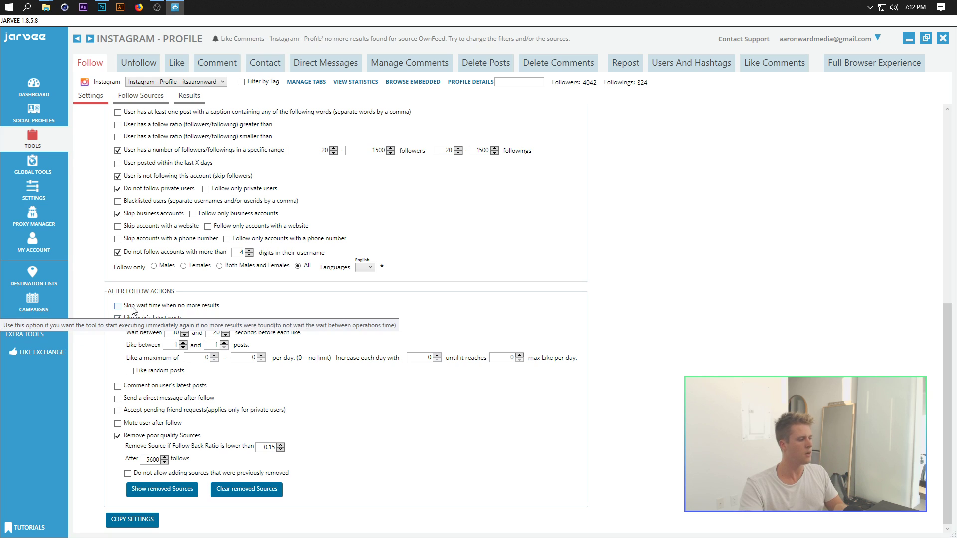
# Enable Skip wait time when no more results and set the latest-posts likes to between 1 and 2 posts
pyautogui.click(154, 310)
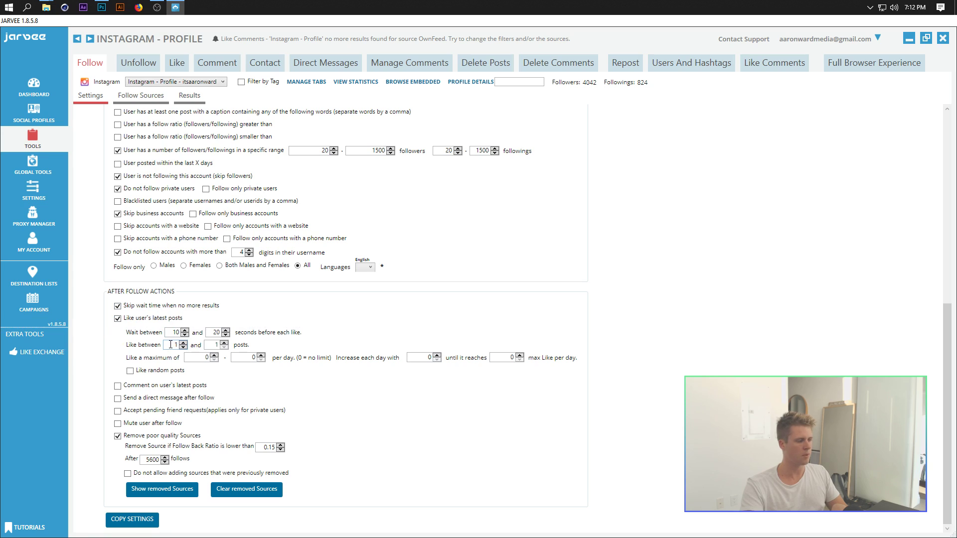
pyautogui.click(224, 342)
pyautogui.click(183, 347)
pyautogui.click(183, 342)
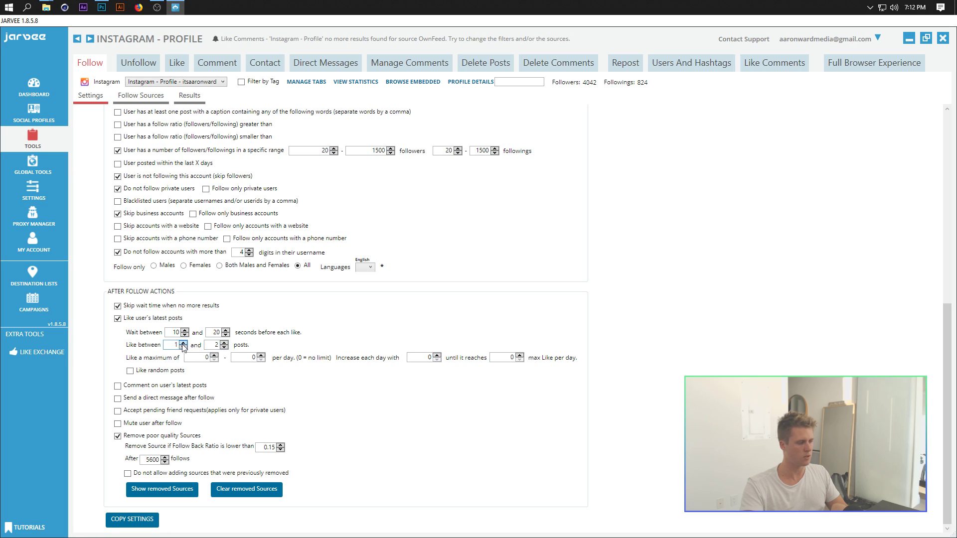
# Try switching the upper limit of liked posts per followed user between 1 and 2, ending at 1
pyautogui.click(224, 348)
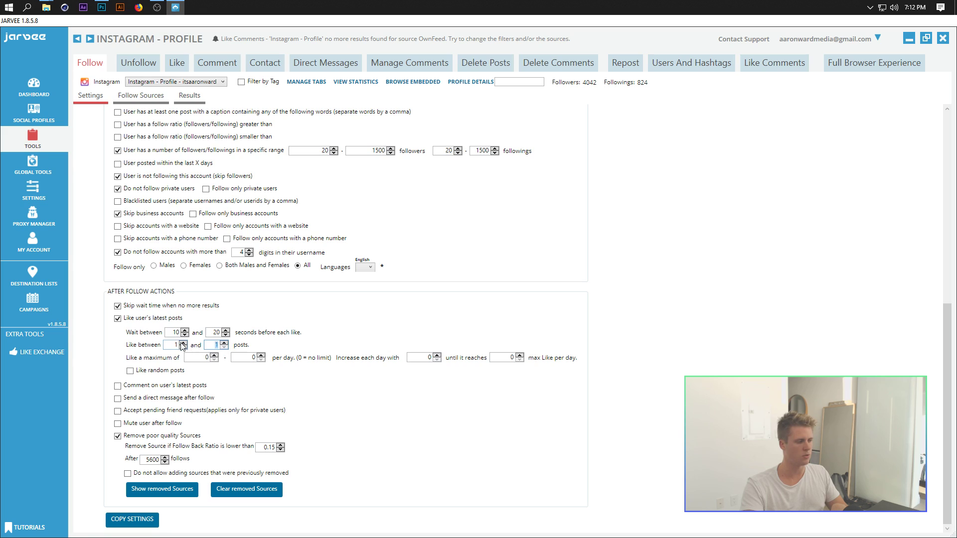
pyautogui.click(261, 341)
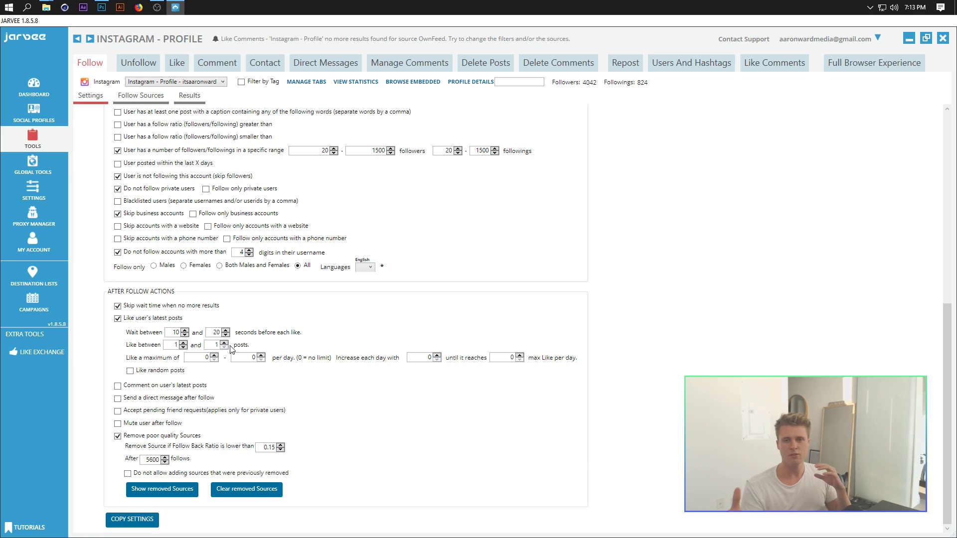
pyautogui.click(225, 343)
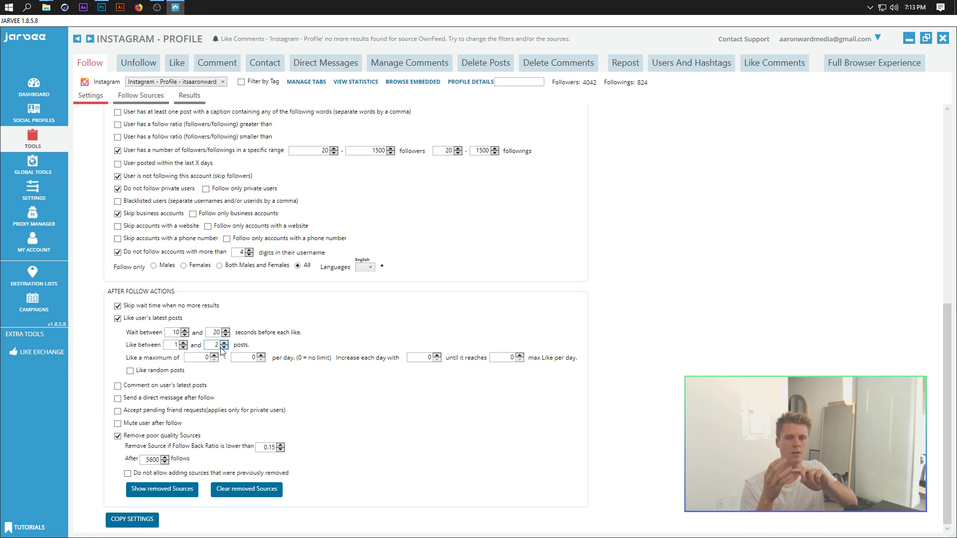
pyautogui.click(224, 347)
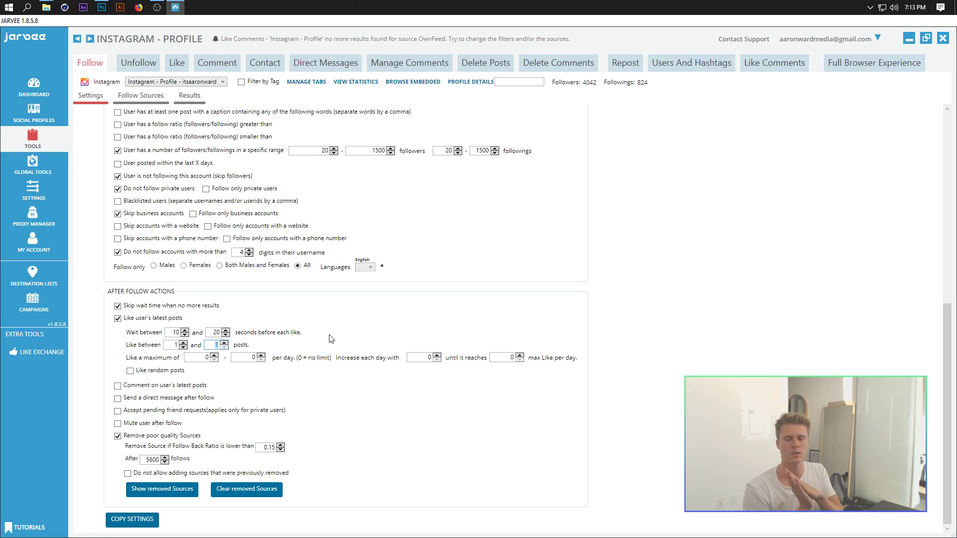
pyautogui.click(224, 343)
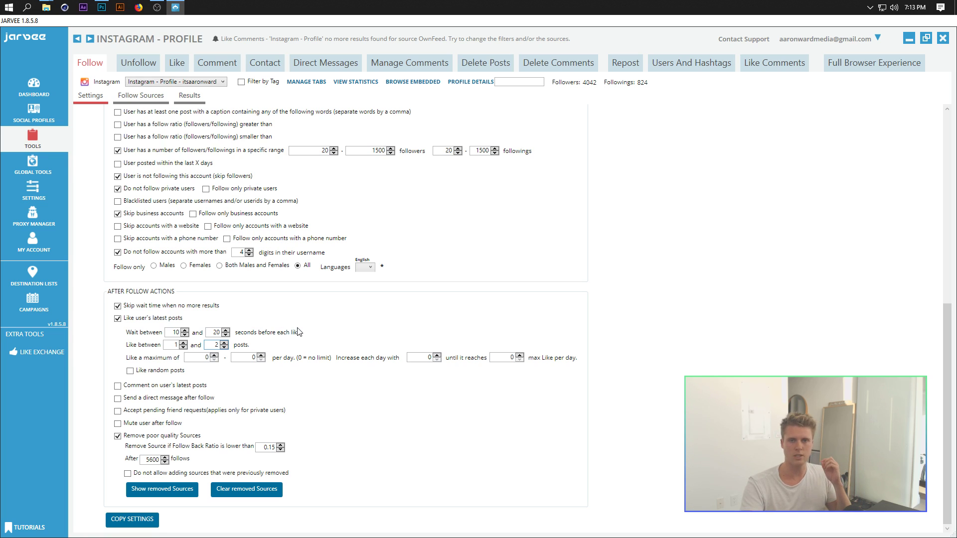
pyautogui.click(224, 347)
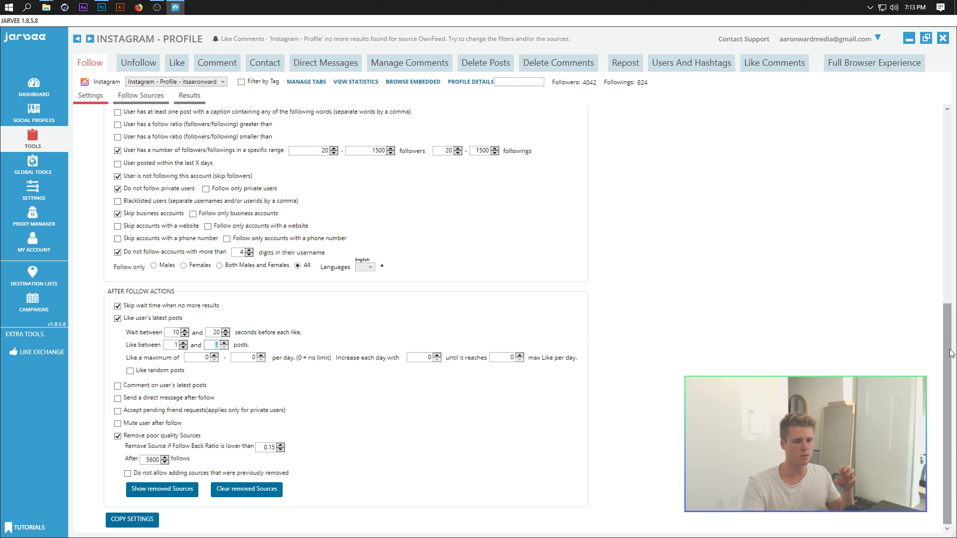
# Check the follow limits and set the upper limit of liked posts per followed user to 2
pyautogui.scroll(5, 949, 353)
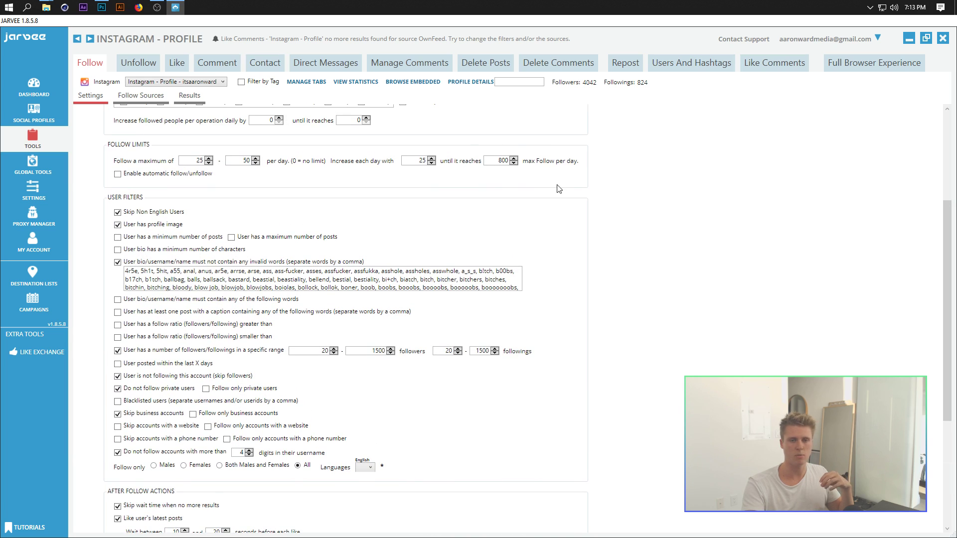
pyautogui.scroll(-5, 939, 244)
pyautogui.click(225, 358)
pyautogui.moveTo(948, 329)
pyautogui.mouseDown()
pyautogui.moveTo(948, 244)
pyautogui.moveTo(948, 344)
pyautogui.mouseUp()
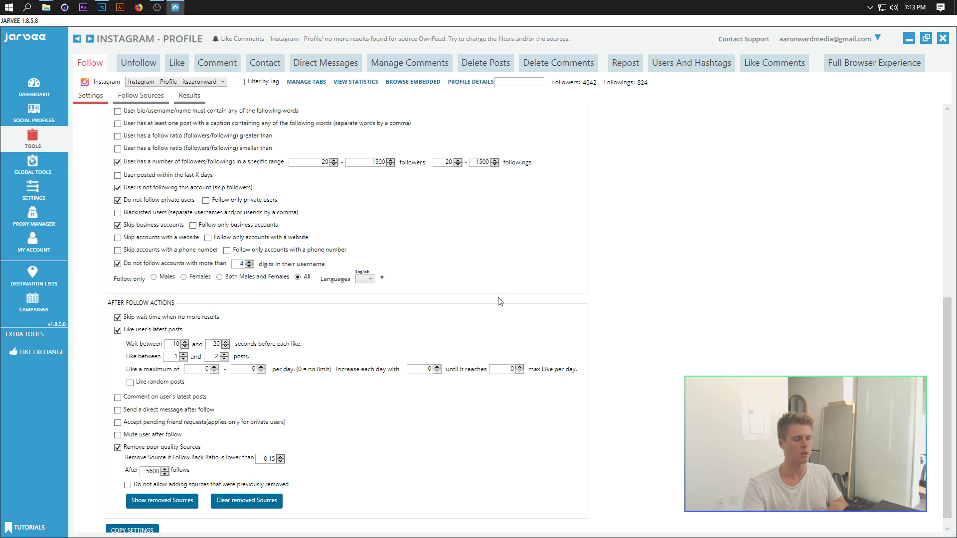
# Try muting users after follow and turn the option off again
pyautogui.scroll(-1, 119, 389)
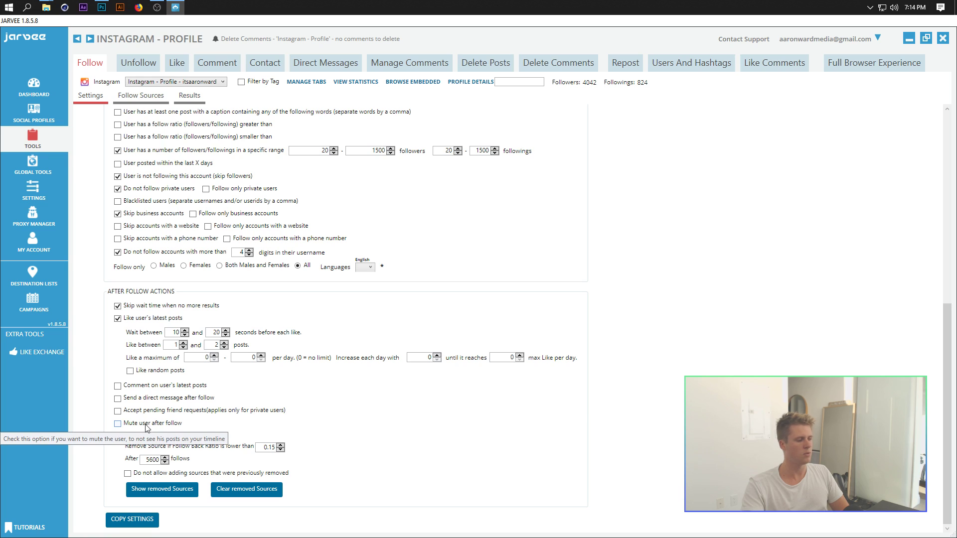
pyautogui.click(118, 423)
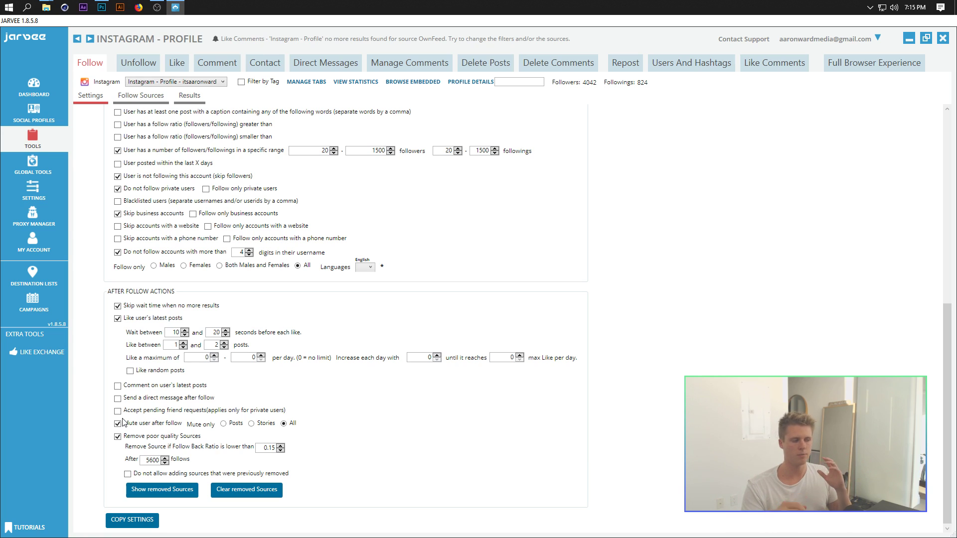
pyautogui.click(117, 424)
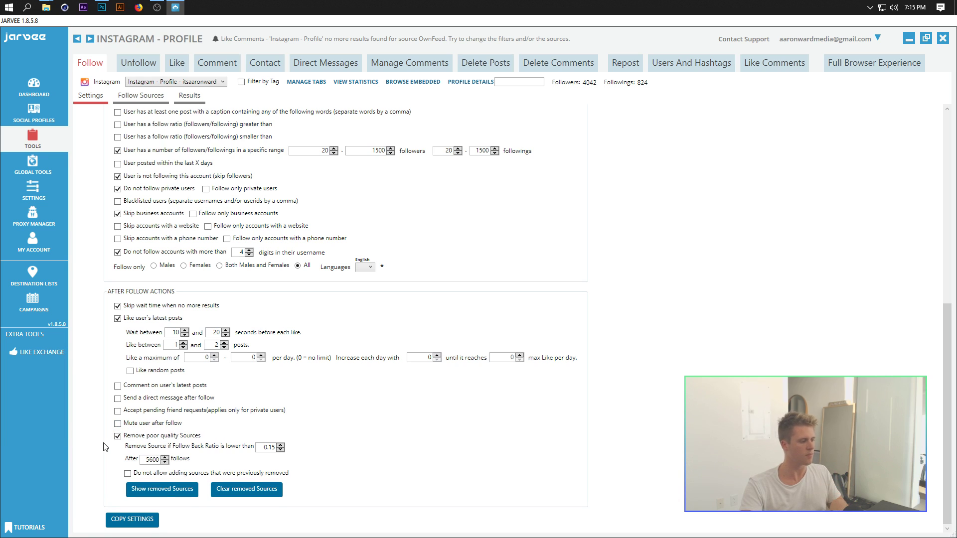
# Set the removal of poor quality sources to apply after 2500 follows
pyautogui.doubleClick(148, 460)
pyautogui.write('2500')
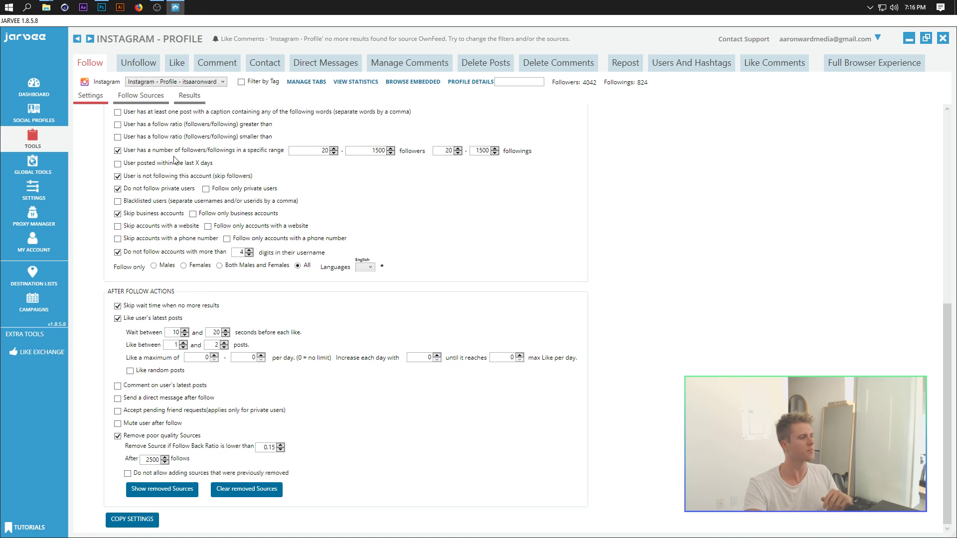
# Look through the options for copying the Follow settings to other accounts and close them without copying
pyautogui.click(119, 522)
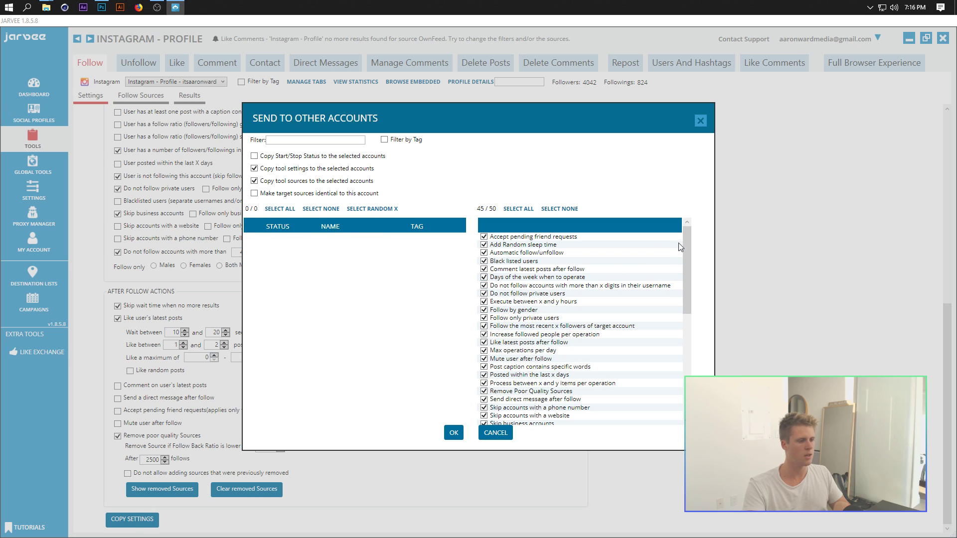
pyautogui.moveTo(689, 234)
pyautogui.mouseDown()
pyautogui.moveTo(678, 366)
pyautogui.moveTo(681, 232)
pyautogui.mouseUp()
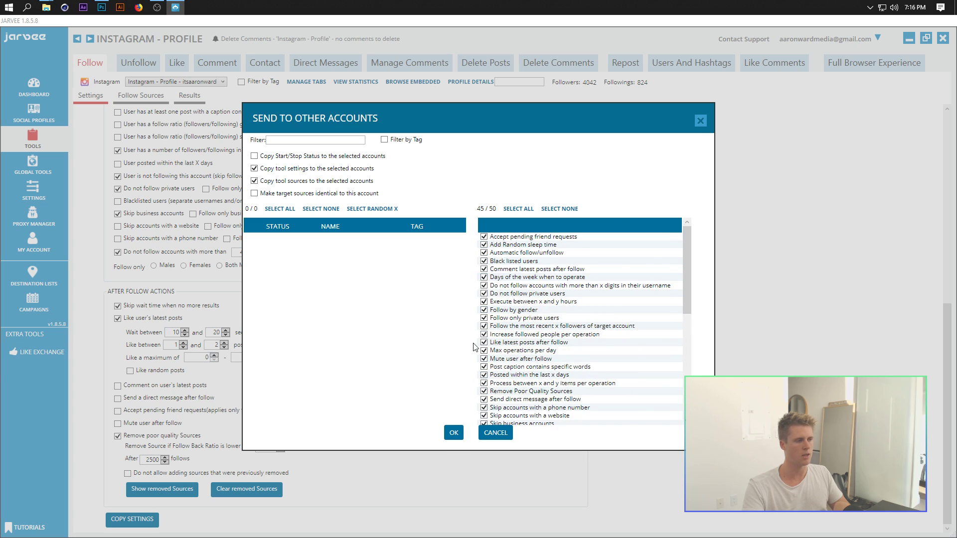
pyautogui.click(700, 120)
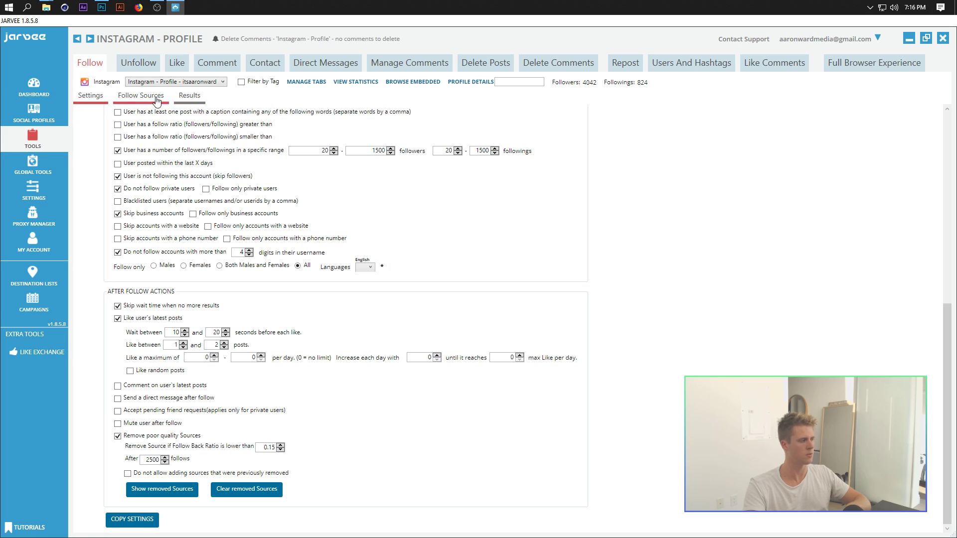
# Open the follow sources, turn off all active ones, and re-enable Follow followers of target accounts
pyautogui.click(135, 97)
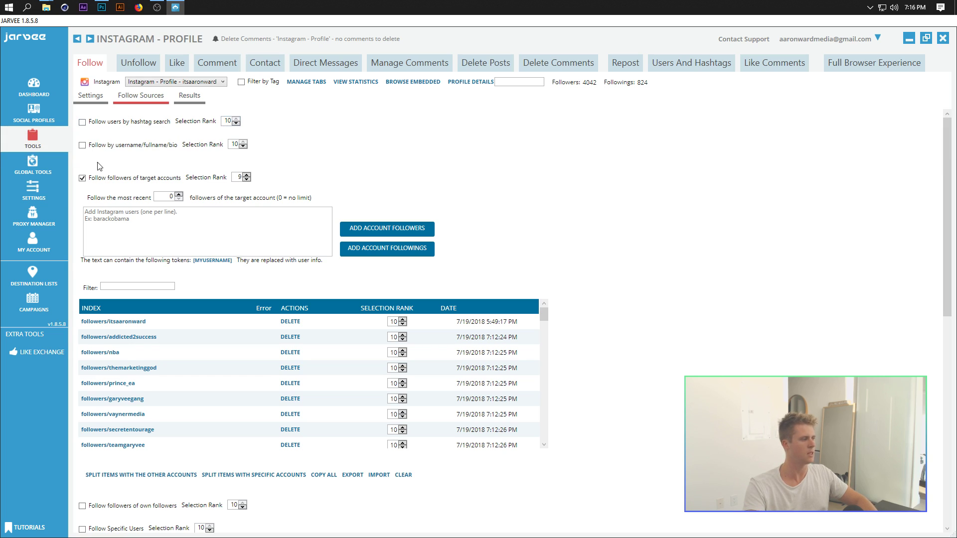
pyautogui.click(82, 178)
pyautogui.click(82, 273)
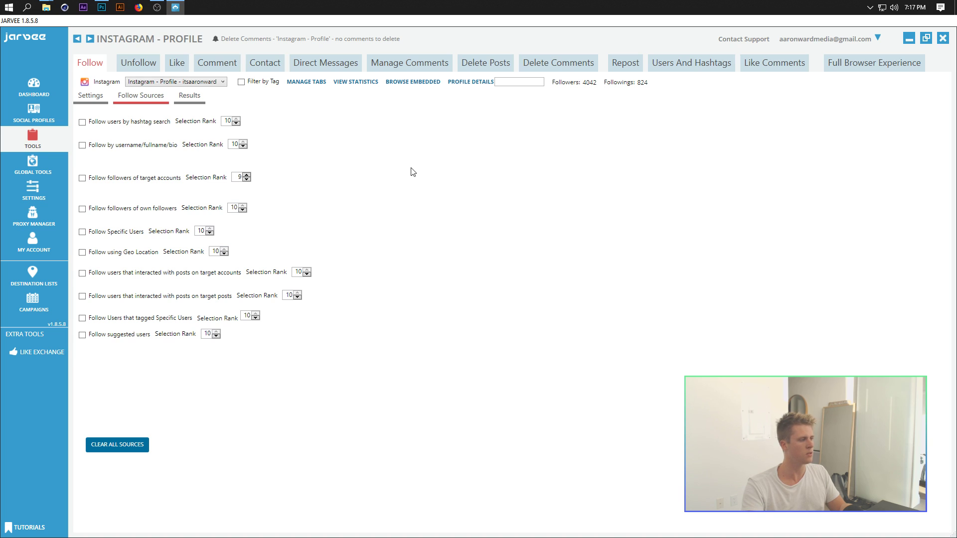
pyautogui.click(87, 180)
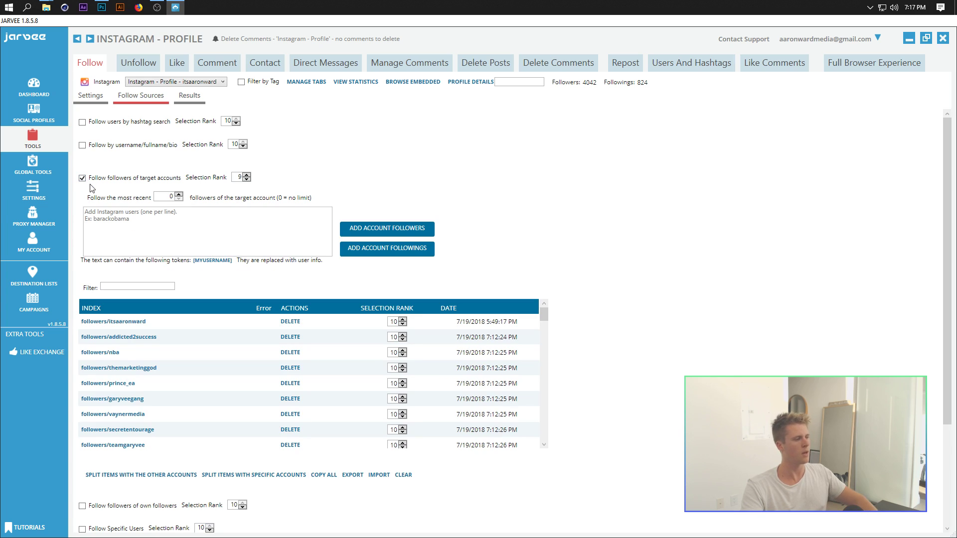
# Try entering the sample usernames "accounts" and "account2" on separate lines as target accounts
pyautogui.click(110, 225)
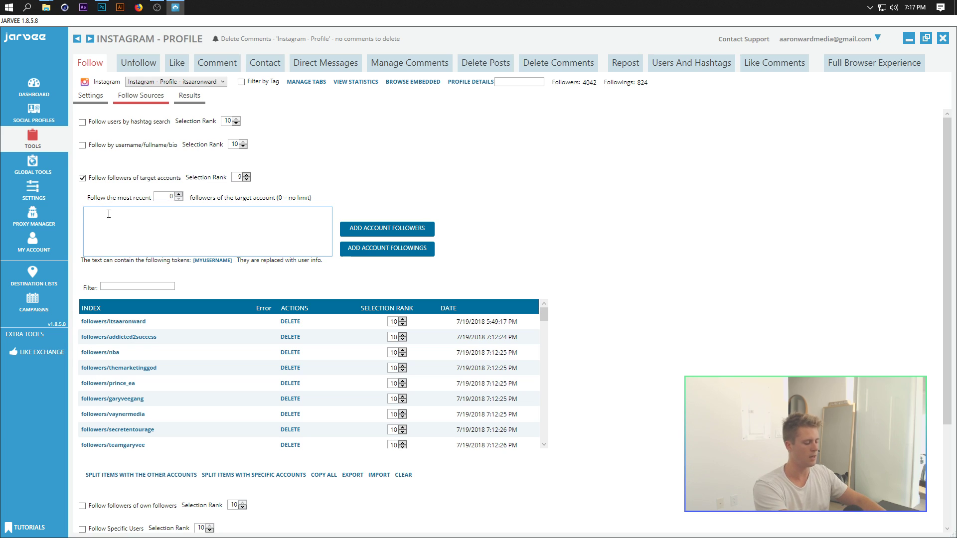
pyautogui.write('accounts account2')
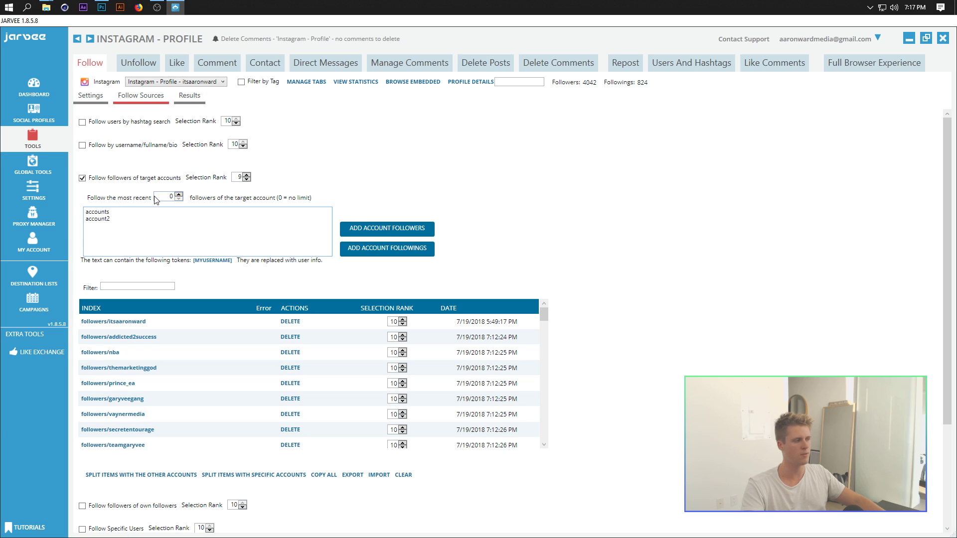
pyautogui.click(170, 196)
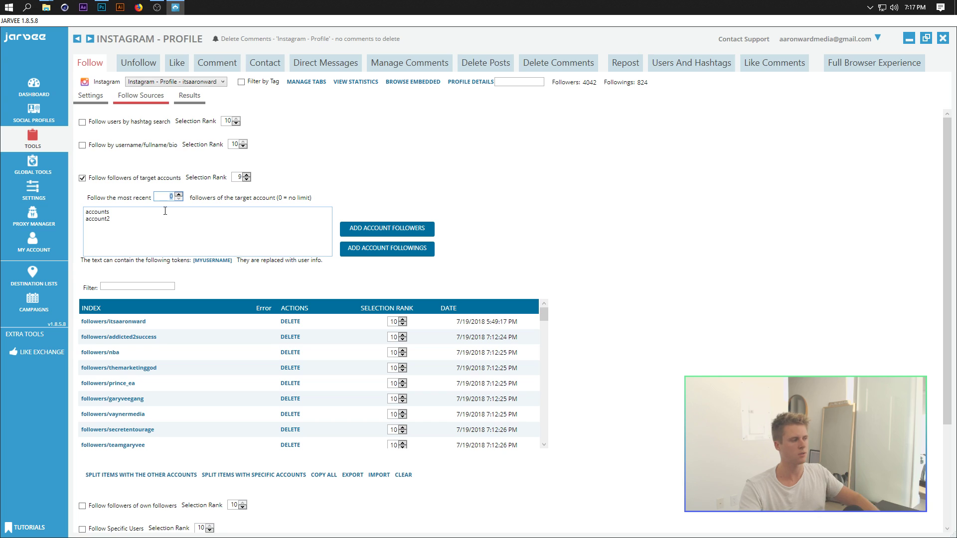
pyautogui.moveTo(544, 313); pyautogui.dragTo(539, 289)
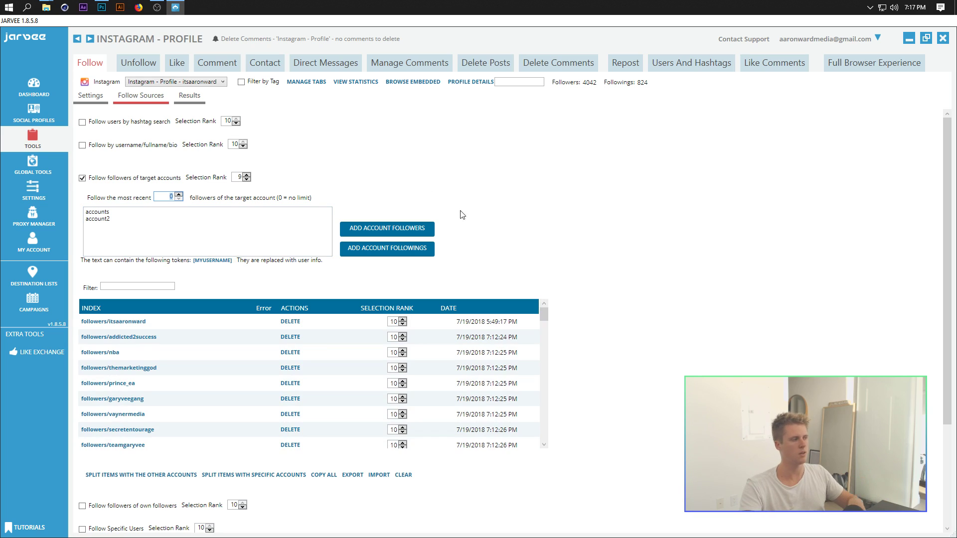
# Look through the list of added target accounts and clear the sample usernames from the entry box
pyautogui.click(89, 96)
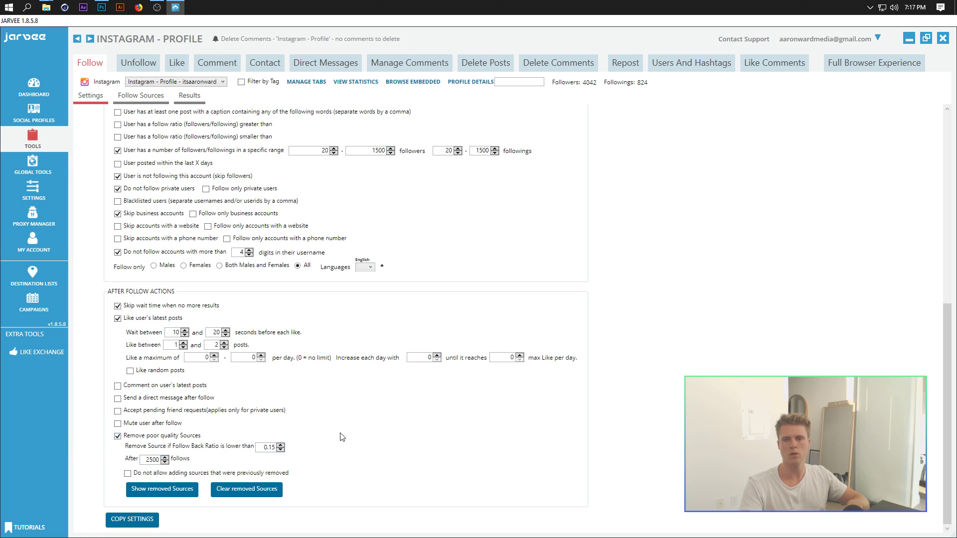
pyautogui.click(133, 99)
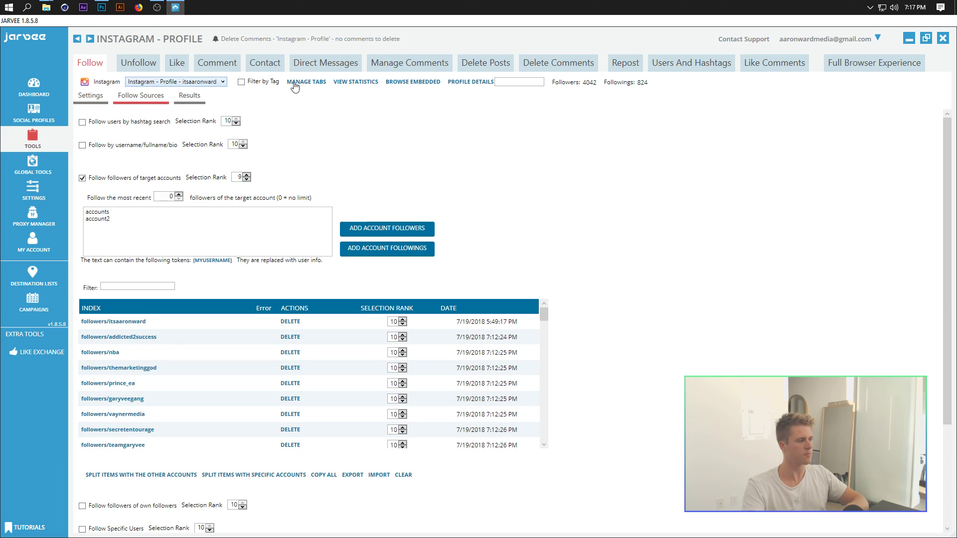
pyautogui.moveTo(545, 312); pyautogui.dragTo(543, 415)
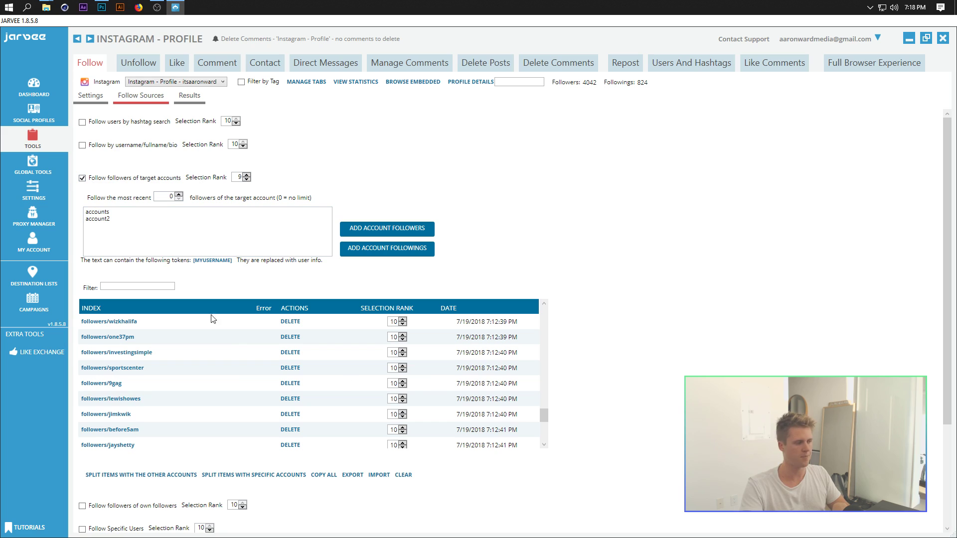
pyautogui.hotkey('ctrl', 'a')
pyautogui.press('BackSpace')
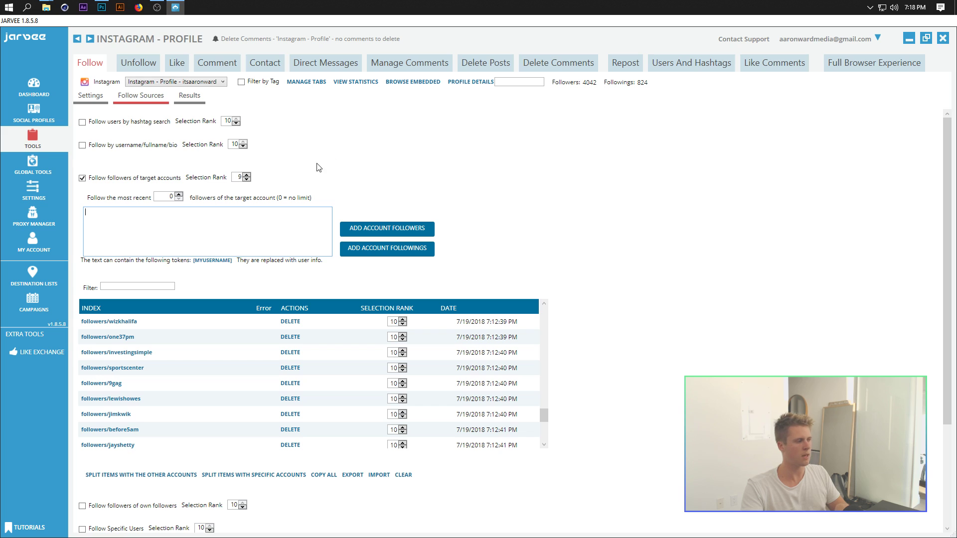
# Enable Follow users that interacted with posts on target accounts and review its options and username list
pyautogui.moveTo(195, 182)
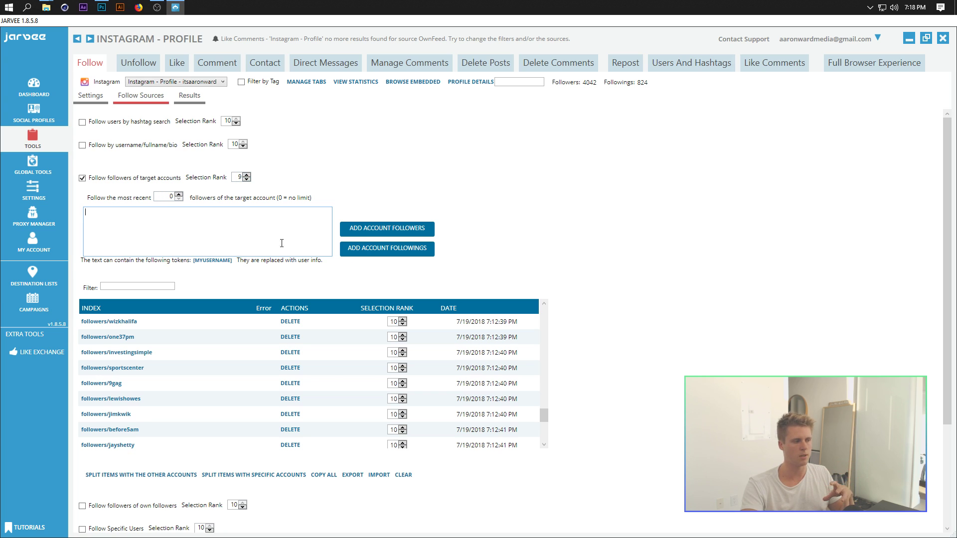
pyautogui.moveTo(947, 182); pyautogui.dragTo(948, 280)
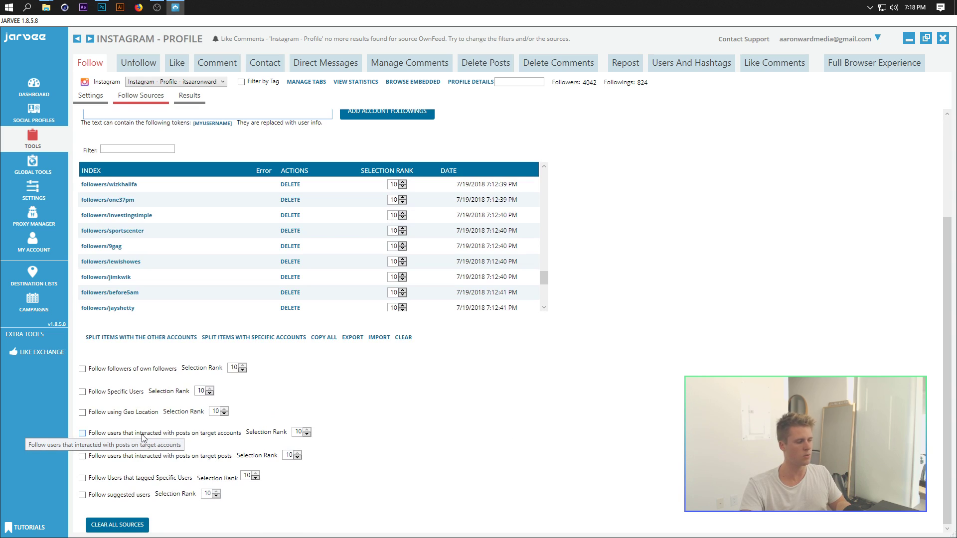
pyautogui.click(97, 437)
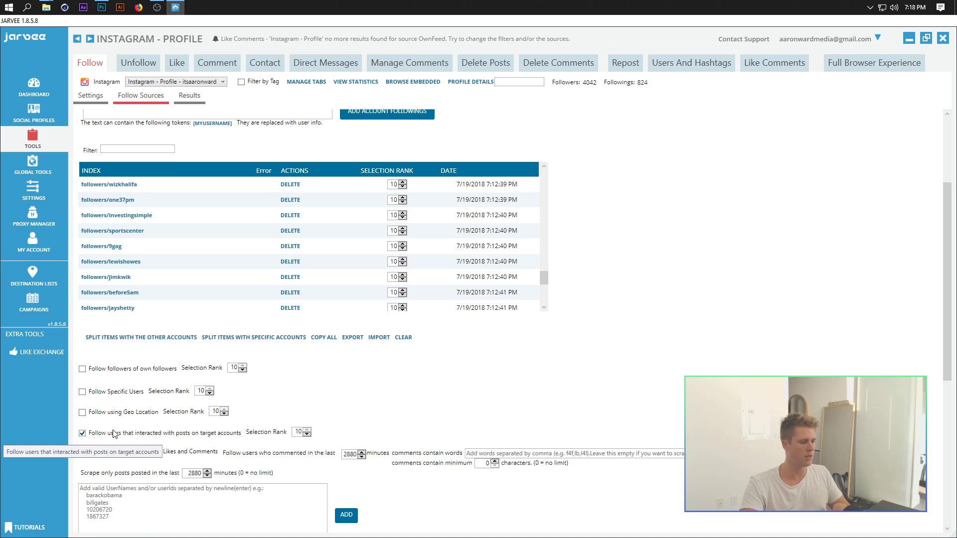
pyautogui.scroll(-3, 305, 279)
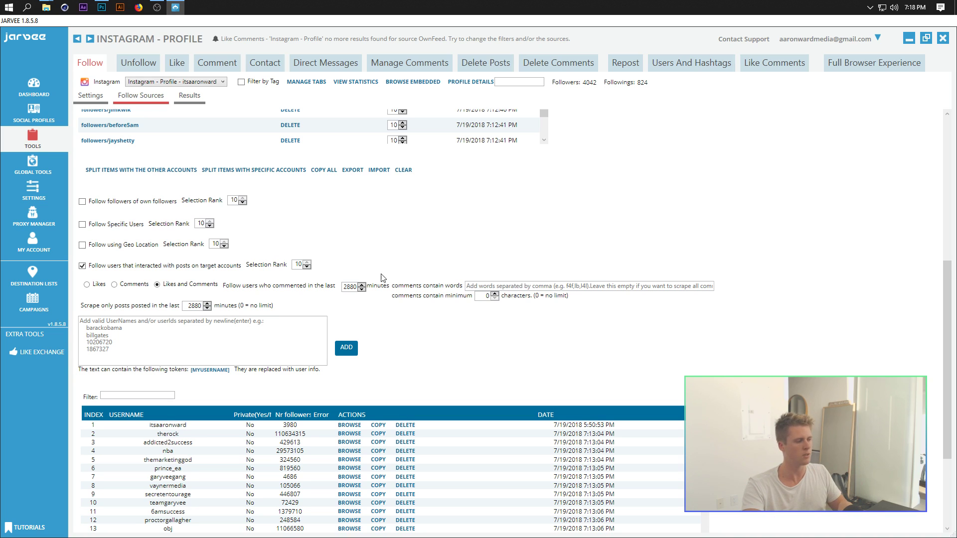
pyautogui.scroll(-1, 379, 279)
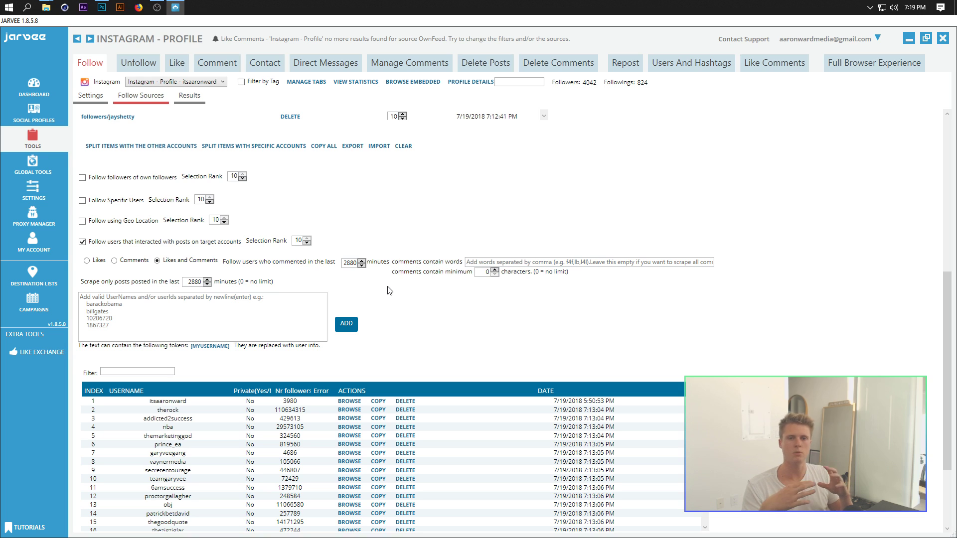
pyautogui.click(130, 303)
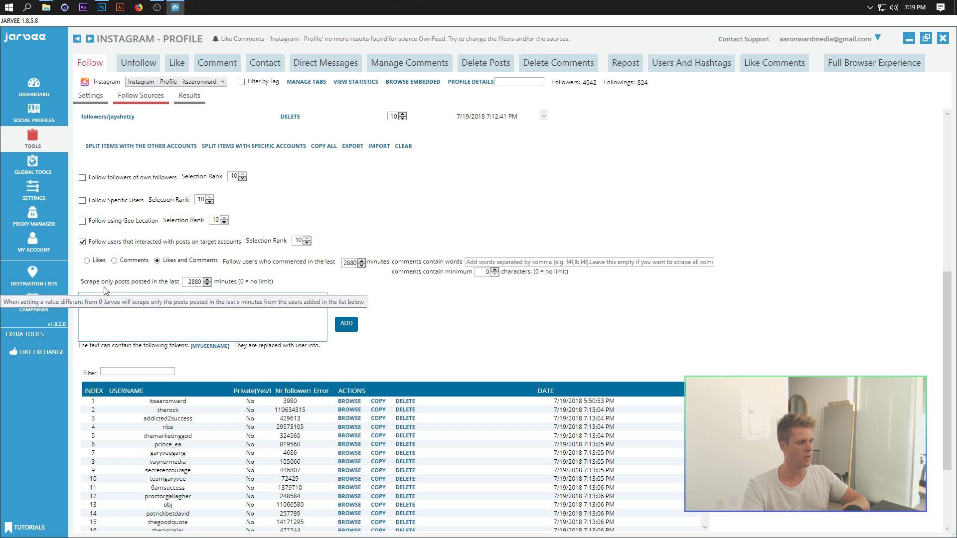
pyautogui.scroll(5, 930, 319)
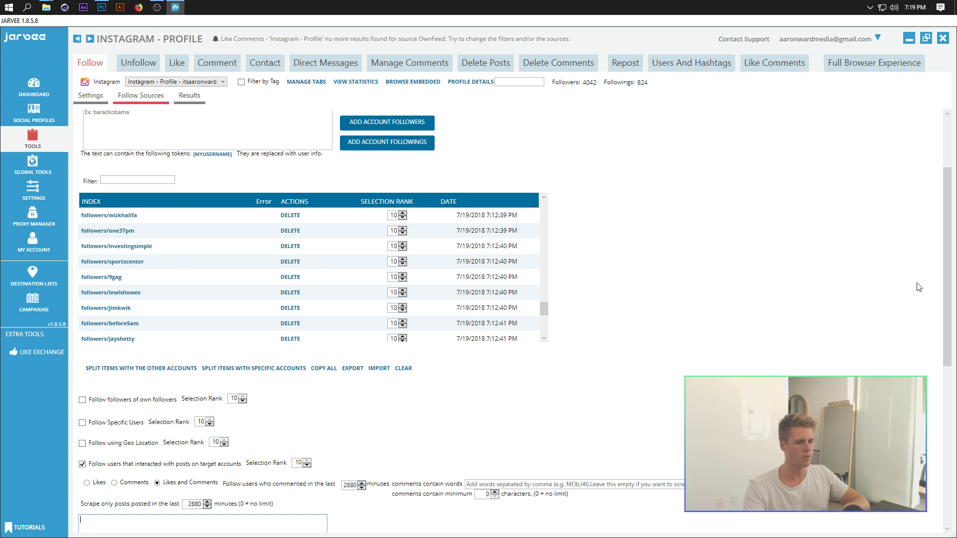
# Review the interaction source's username list and the Remove poor quality Sources setting under the after-follow actions
pyautogui.moveTo(948, 259); pyautogui.dragTo(948, 412)
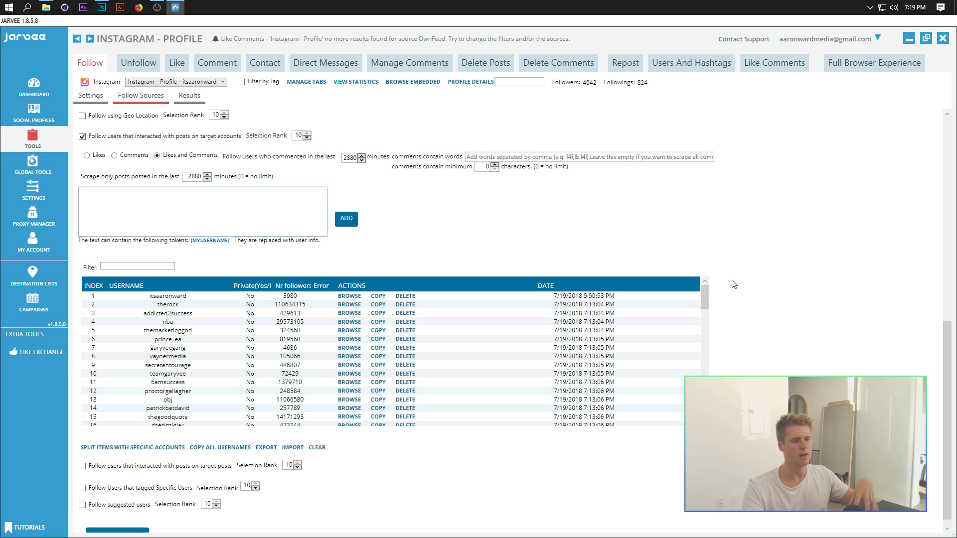
pyautogui.click(90, 97)
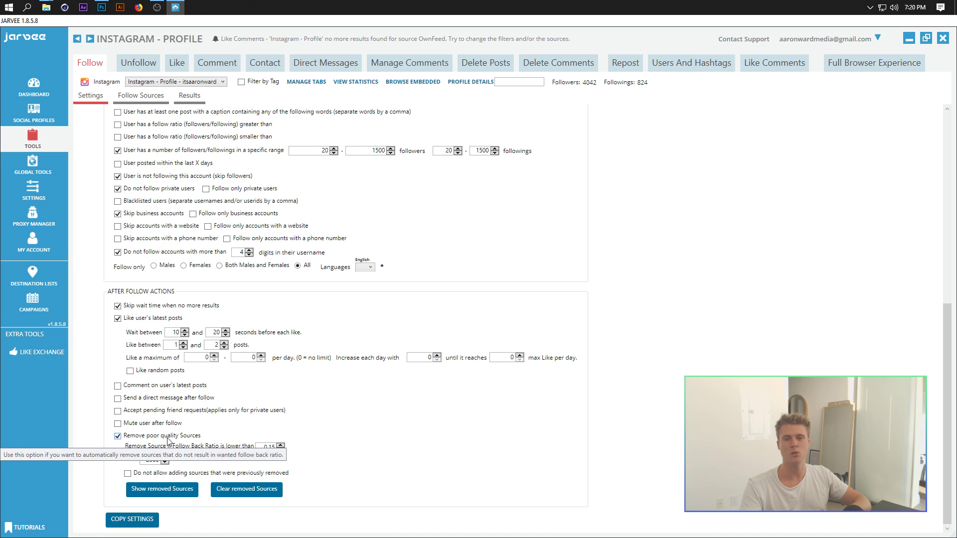
pyautogui.click(141, 96)
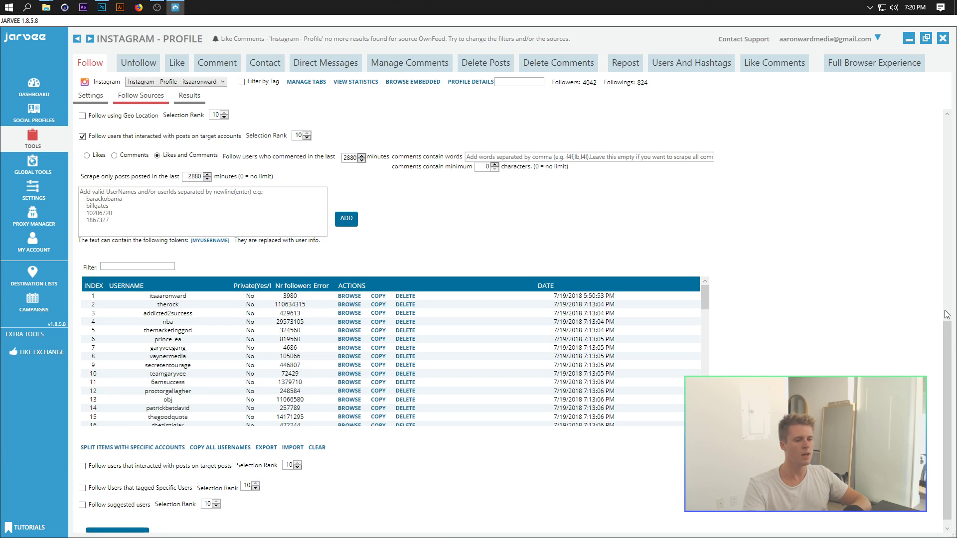
# Briefly enable Follow users by hashtag search and Follow by username/fullname/bio to inspect their options, turning each off again
pyautogui.scroll(-1, 941, 293)
pyautogui.moveTo(941, 433); pyautogui.dragTo(944, 224)
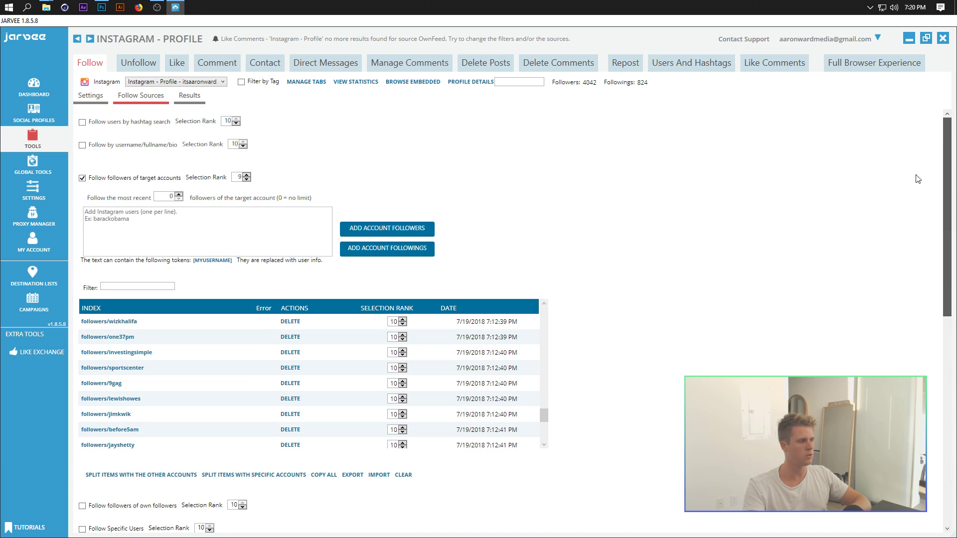
pyautogui.click(108, 122)
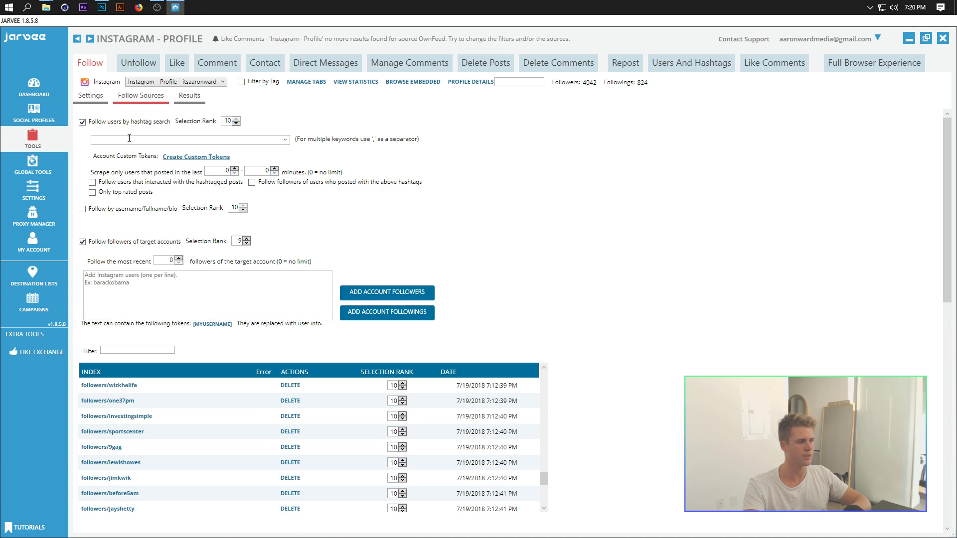
pyautogui.click(82, 123)
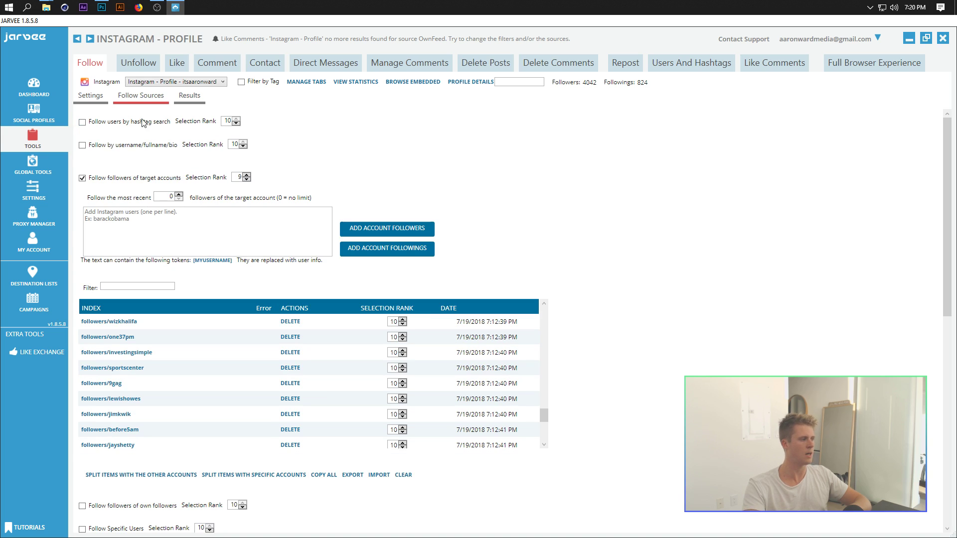
pyautogui.click(116, 151)
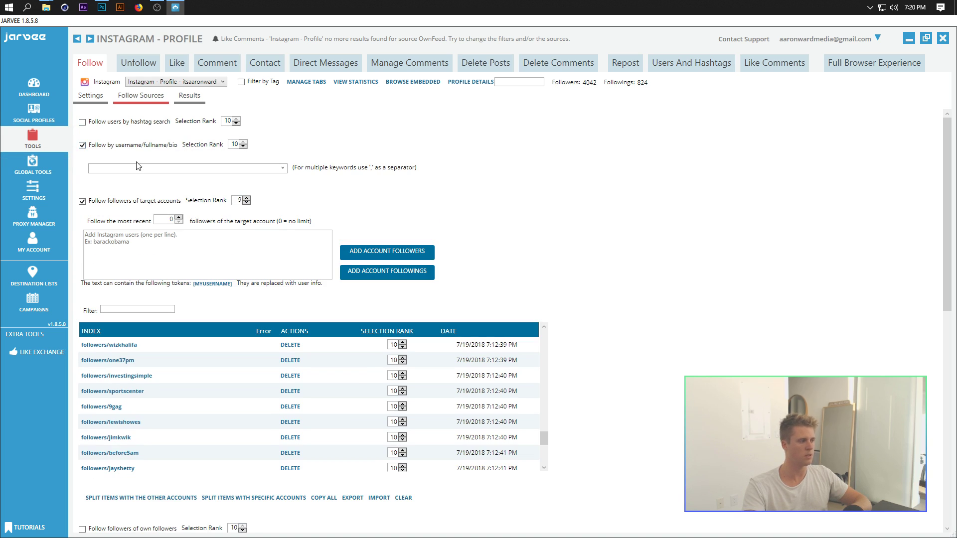
pyautogui.click(82, 145)
# Enable Follow users that interacted with posts on target posts to inspect its options, and turn it off again
pyautogui.scroll(-5, 148, 291)
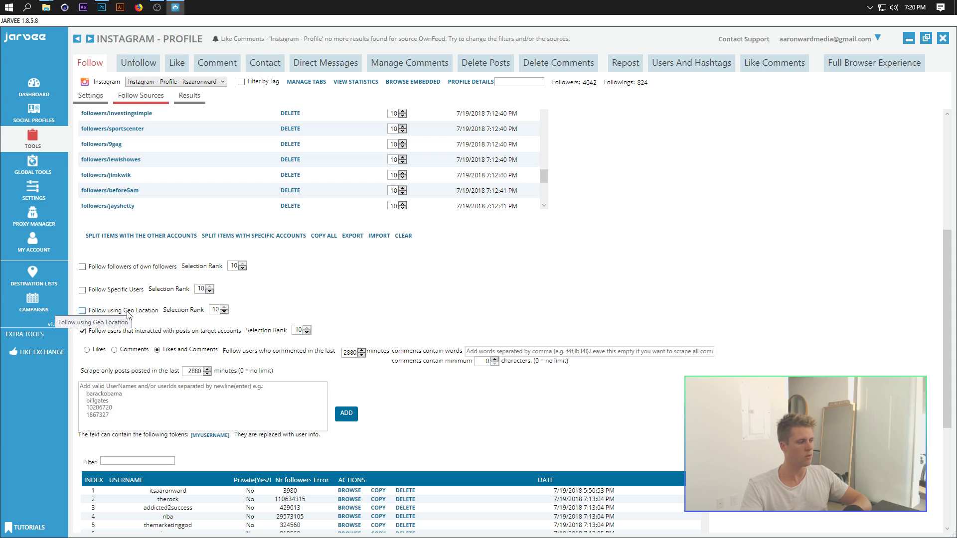
pyautogui.scroll(-1, 160, 304)
pyautogui.scroll(-3, 162, 305)
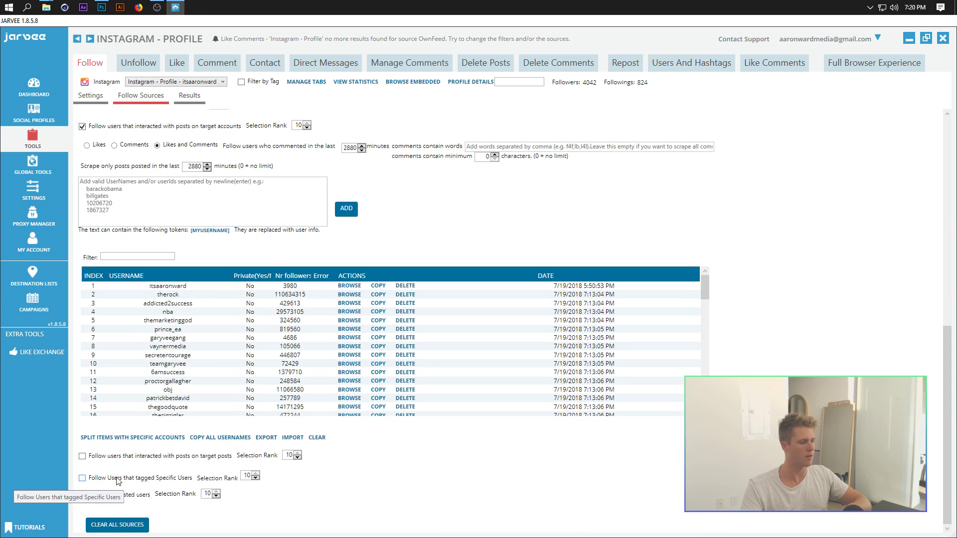
pyautogui.click(121, 461)
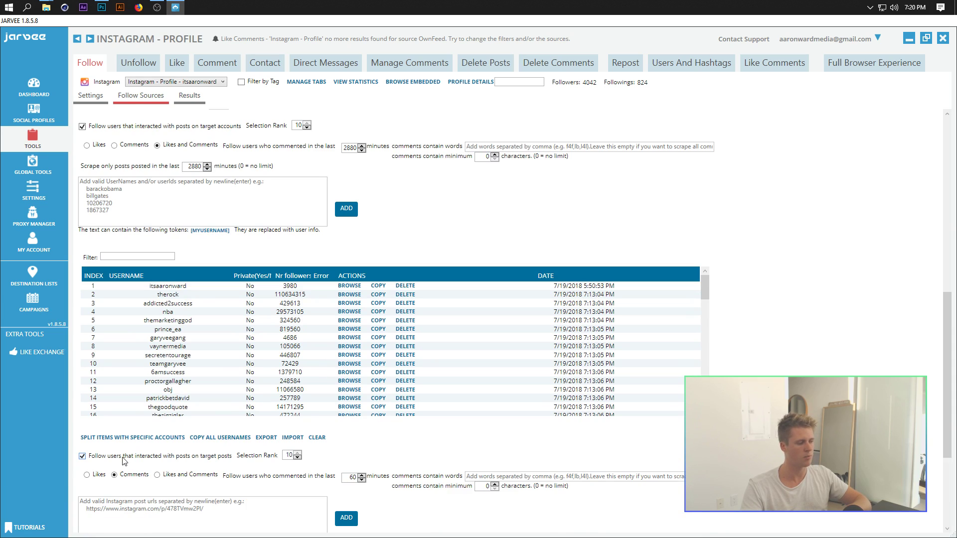
pyautogui.scroll(-3, 246, 416)
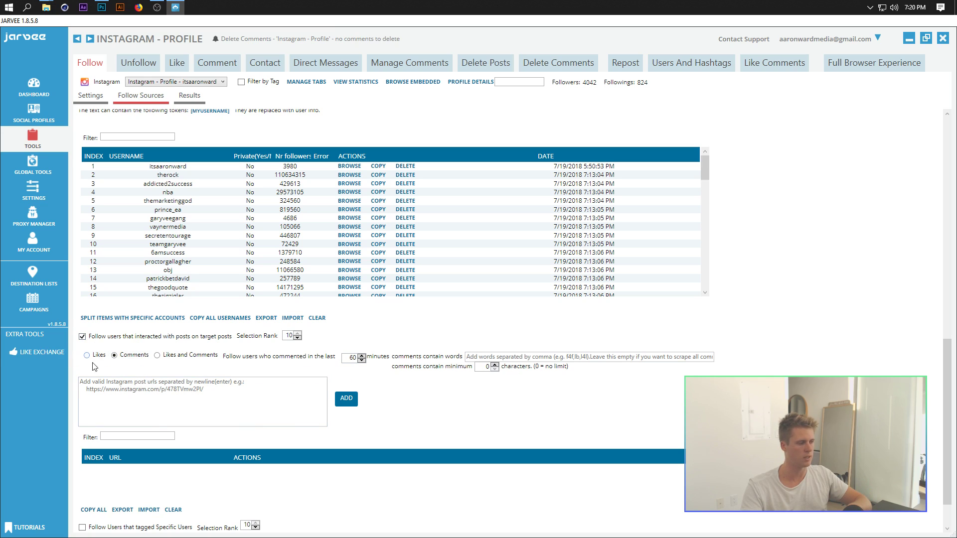
pyautogui.click(83, 337)
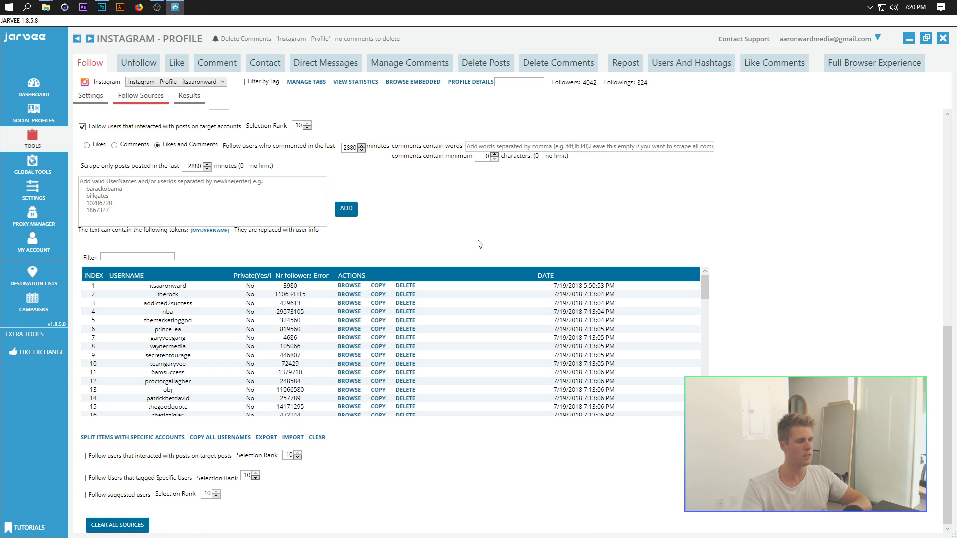
# Look over the active follow sources, view the profile's followback ratio report from the follow results, and close it
pyautogui.scroll(6, 477, 245)
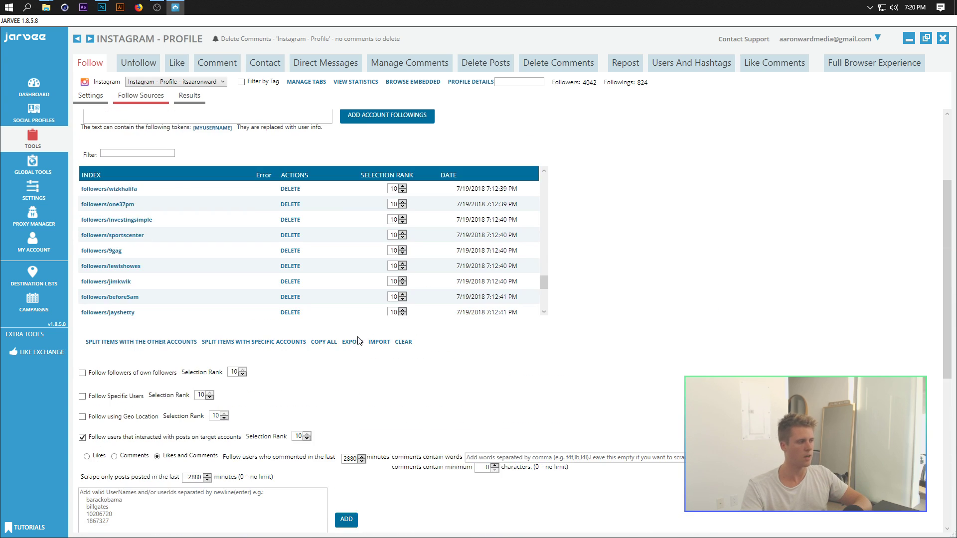
pyautogui.scroll(1, 361, 341)
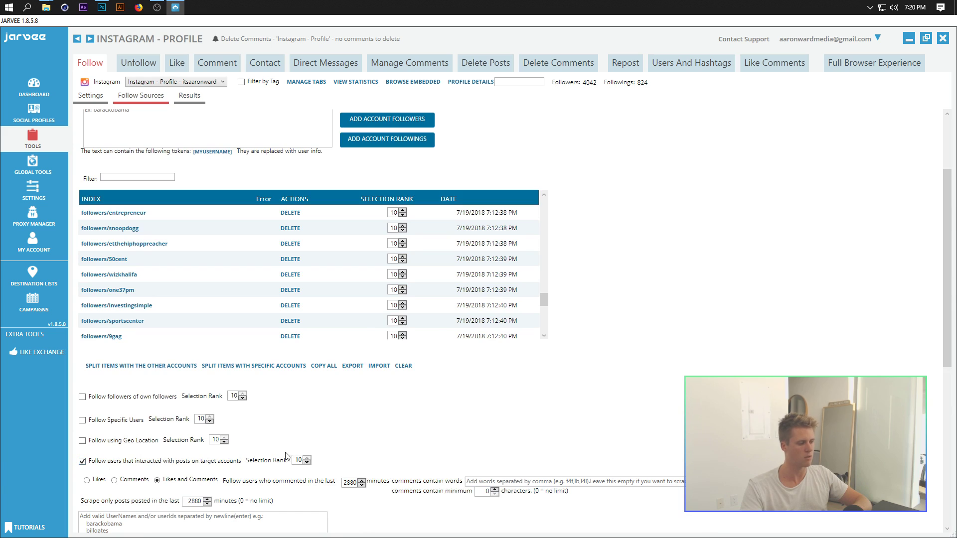
pyautogui.scroll(2, 278, 459)
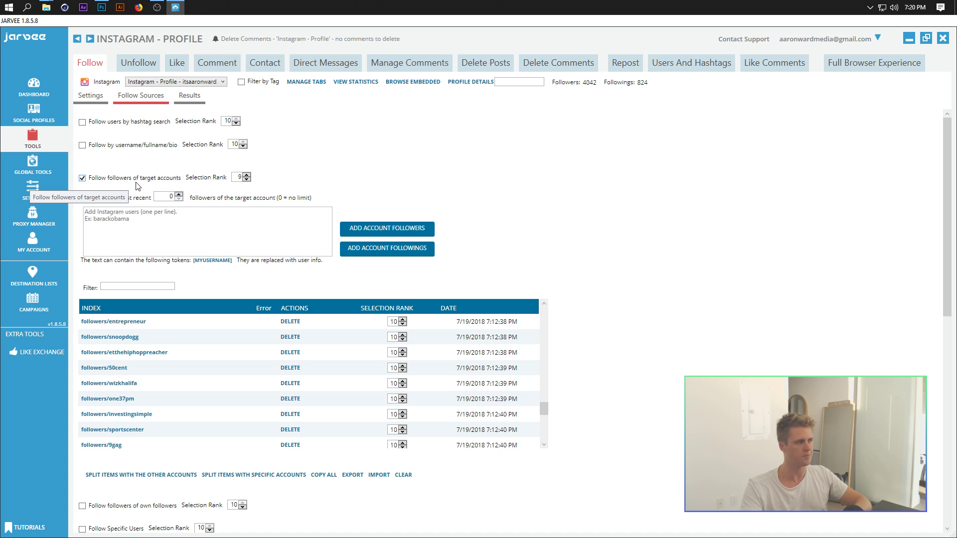
pyautogui.click(195, 95)
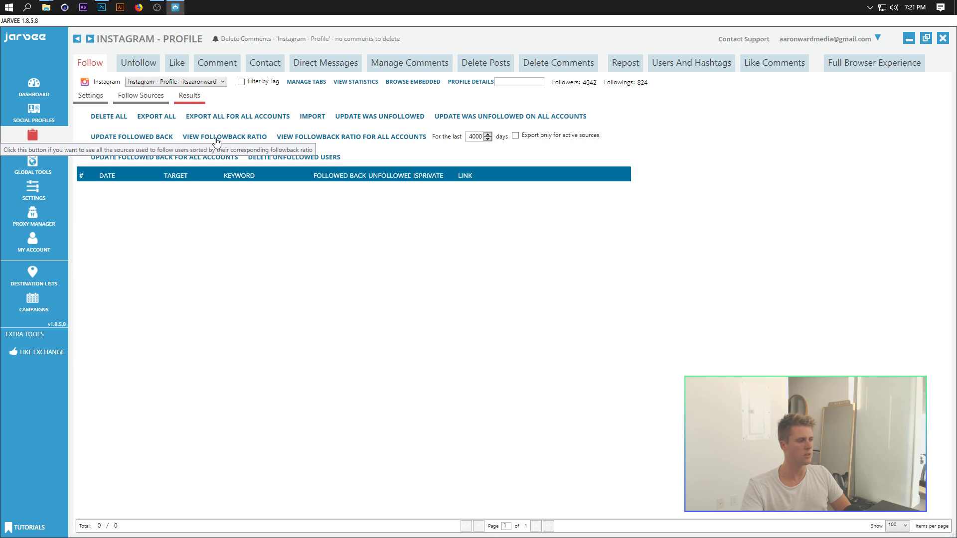
pyautogui.click(226, 138)
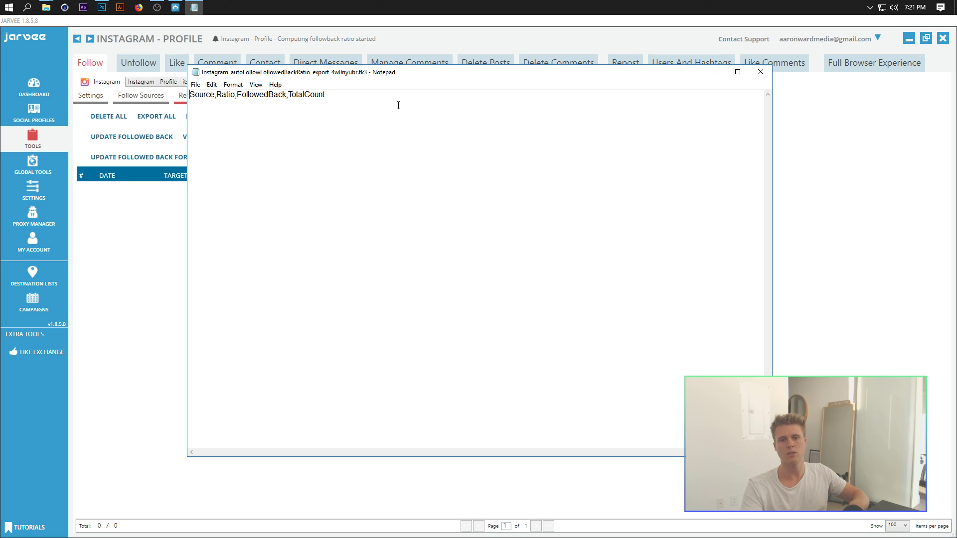
pyautogui.click(760, 72)
# Return to the Follow tool's settings and switch its status on to start following
pyautogui.click(92, 97)
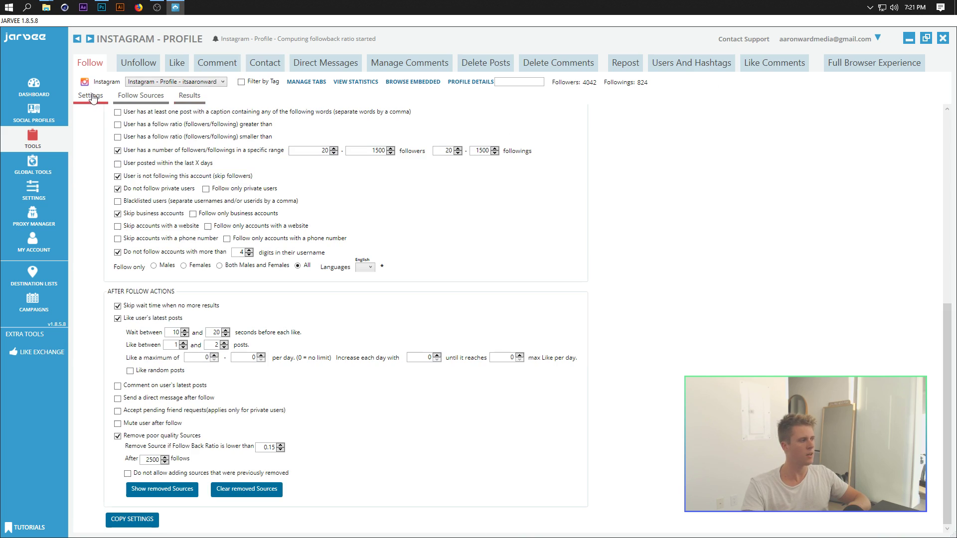
pyautogui.scroll(10, 944, 335)
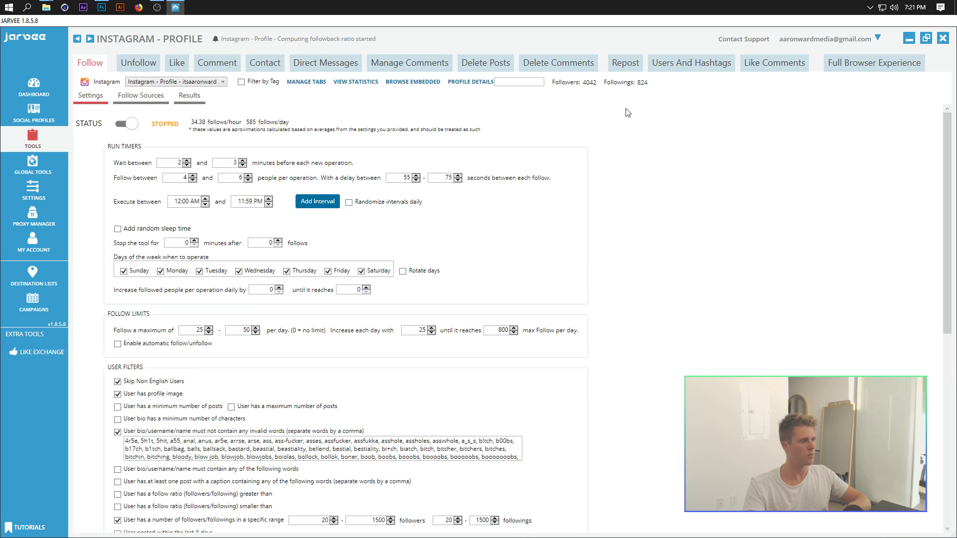
pyautogui.click(128, 130)
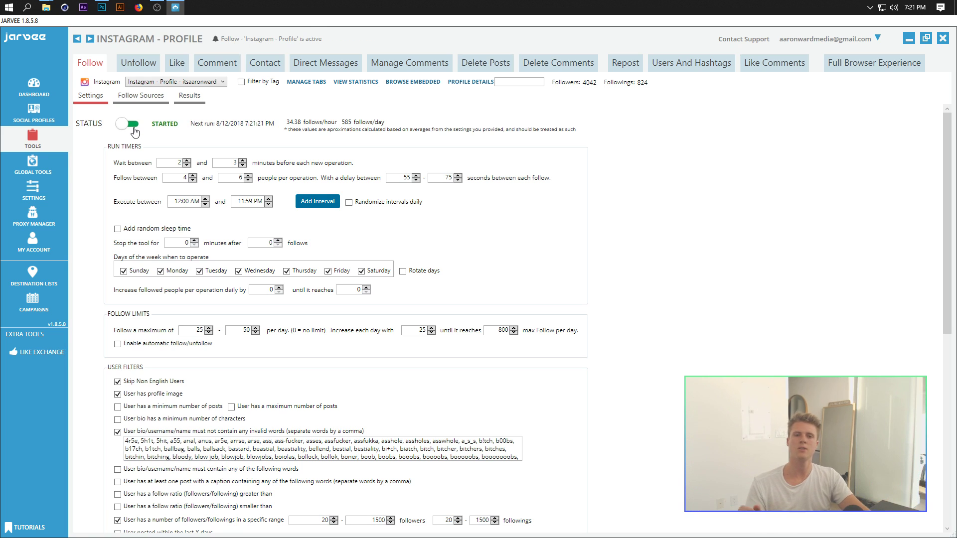